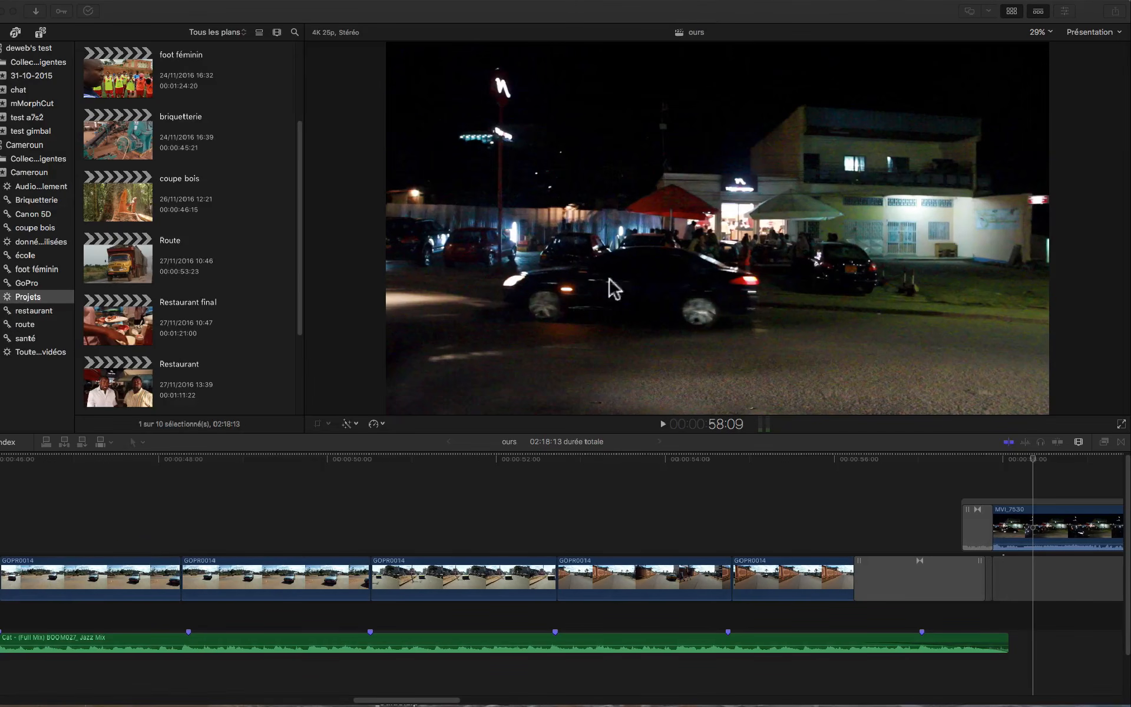
Step: Play the timeline through the existing transition between the last GOPR0014 clip and the night clip MVI_7530
{"action": "left_click", "coordinate": [805, 518]}
{"action": "key", "text": "super+minus"}
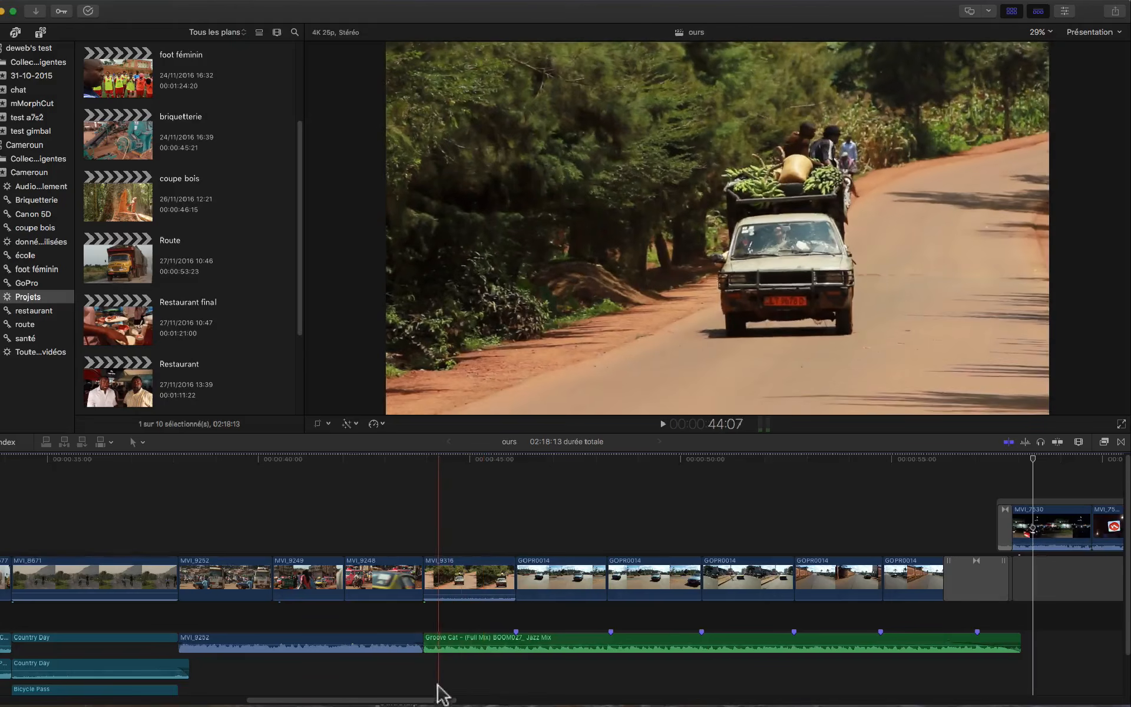
{"action": "left_click_drag", "start_coordinate": [442, 698], "coordinate": [529, 703]}
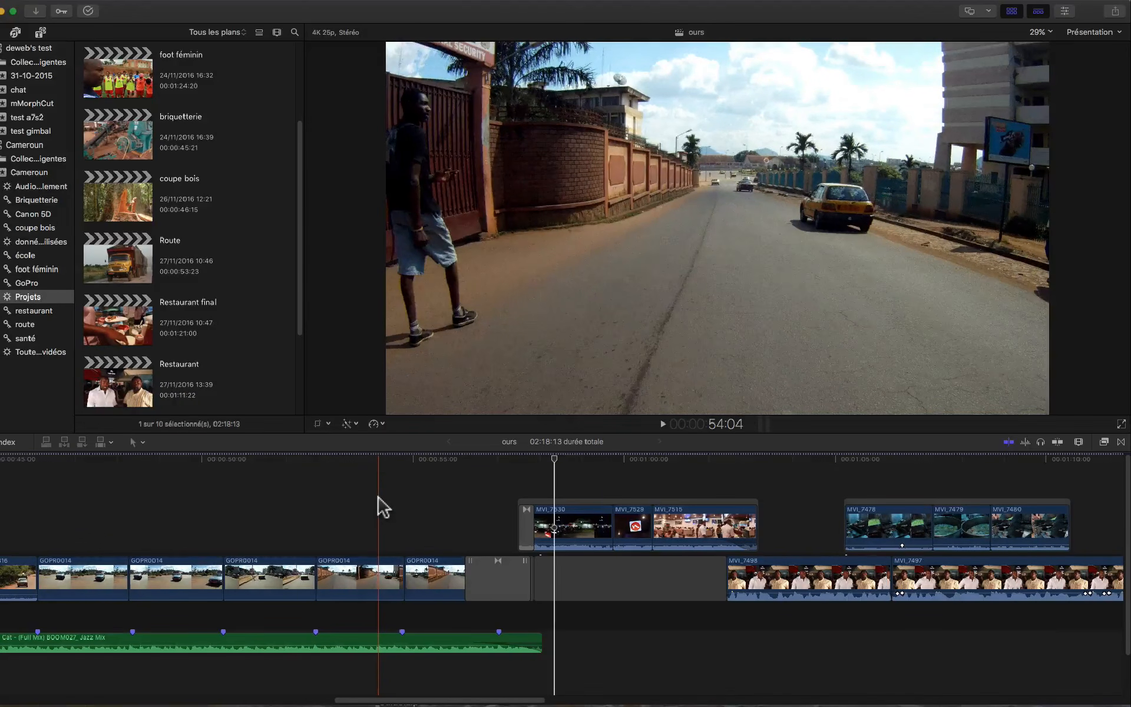
{"action": "key", "text": "space"}
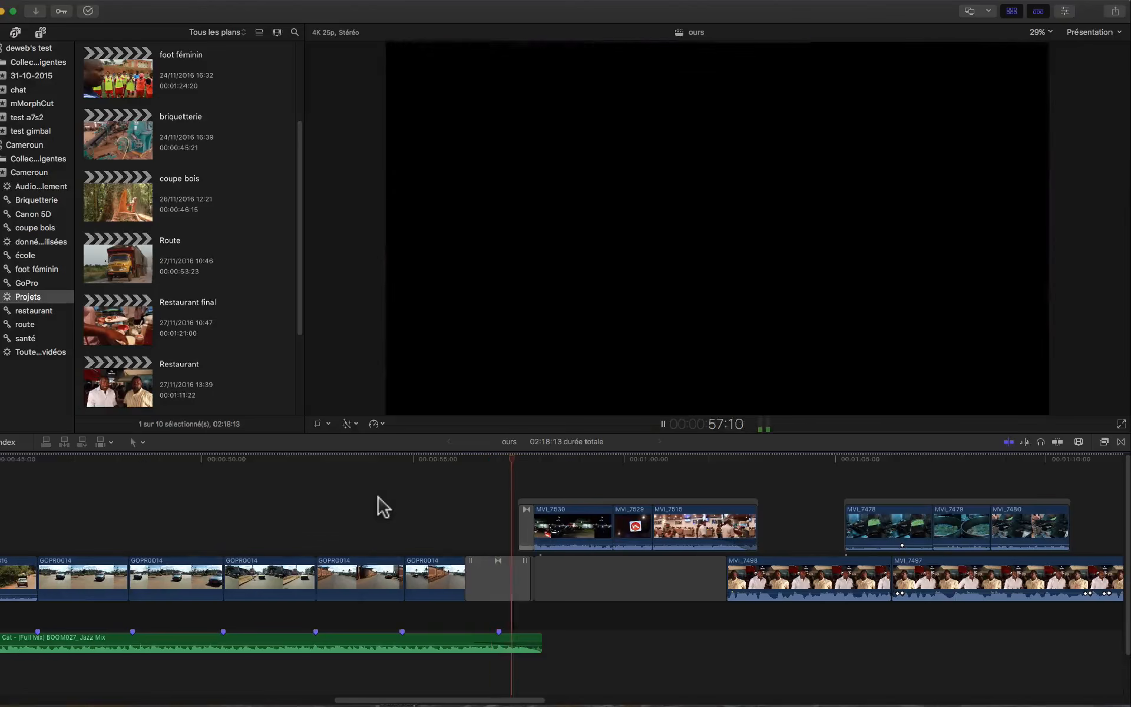
{"action": "key", "text": "space"}
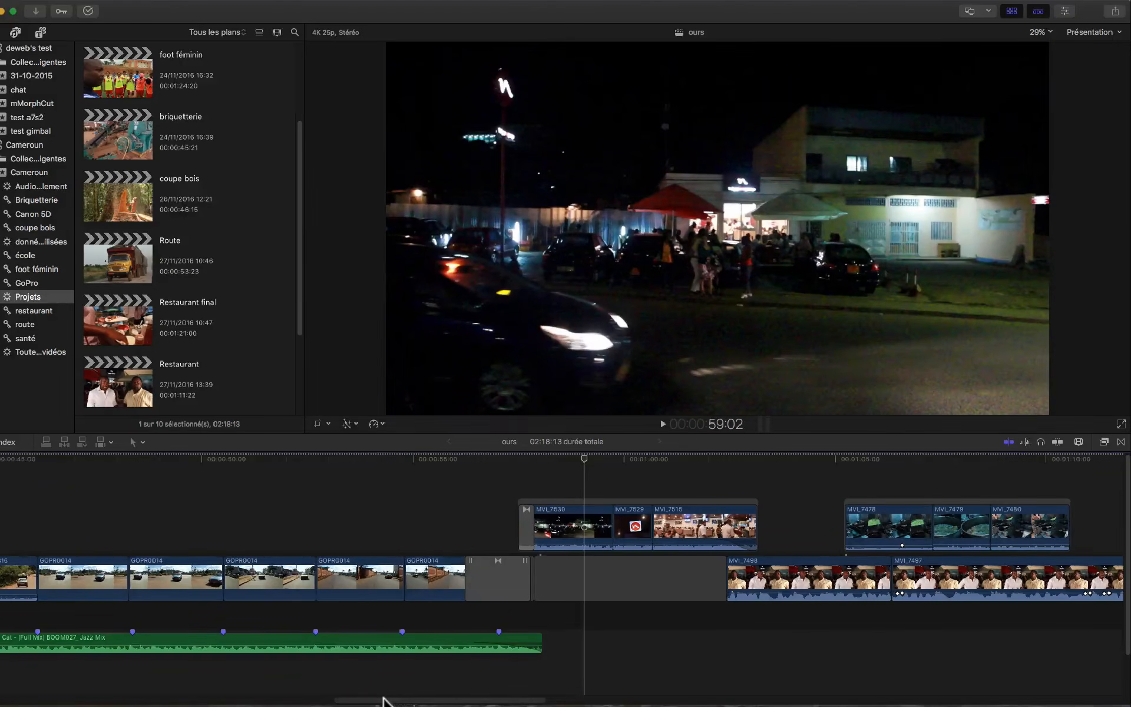
{"action": "left_click_drag", "start_coordinate": [383, 701], "coordinate": [332, 700]}
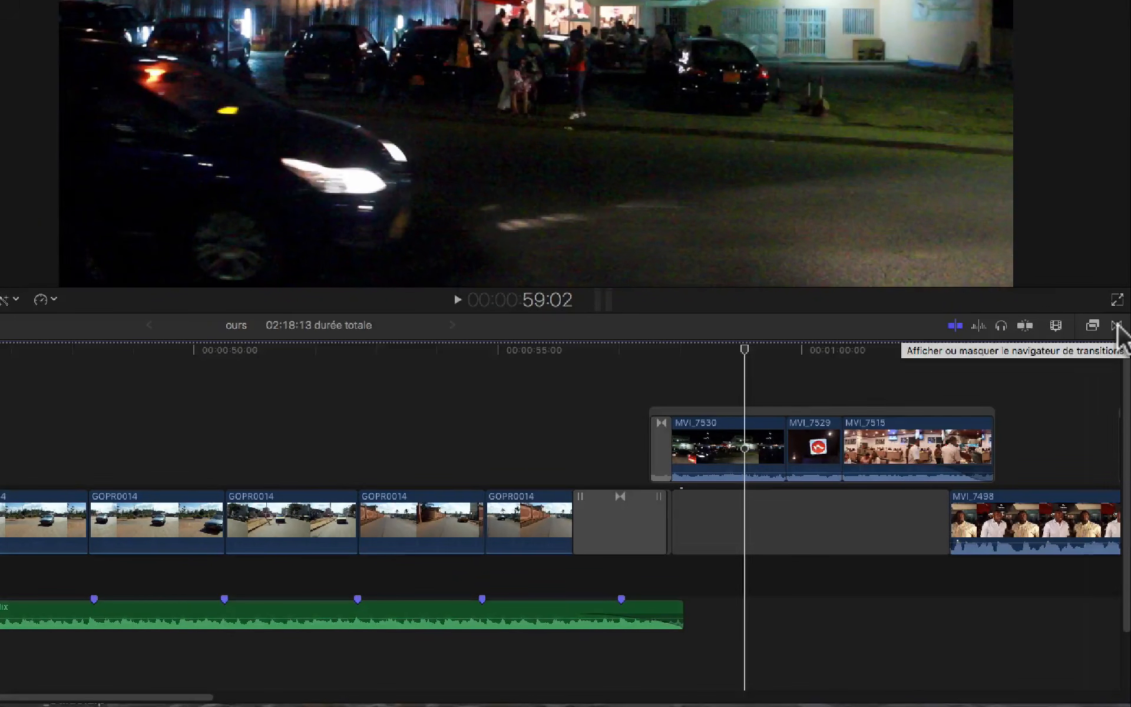
Step: Add a Fondu enchaîné transition from the Dissolutions category to the second GOPR0014 clip, at its cut near 50 seconds
{"action": "left_click", "coordinate": [1117, 326]}
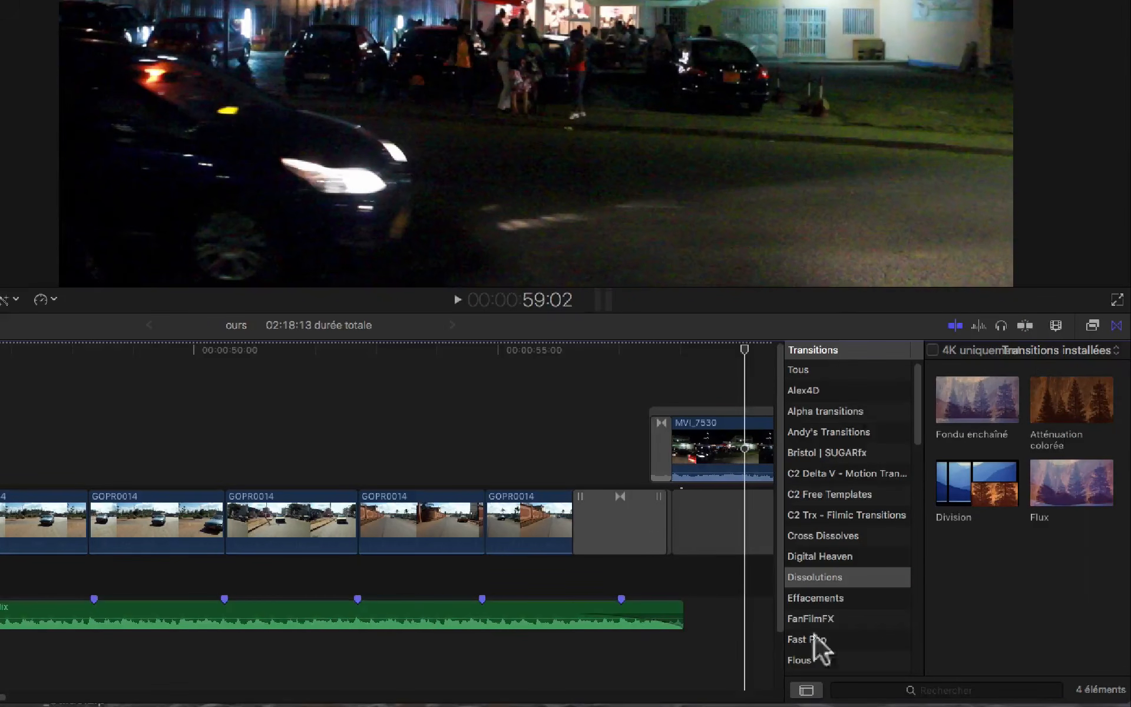
{"action": "left_click", "coordinate": [822, 579]}
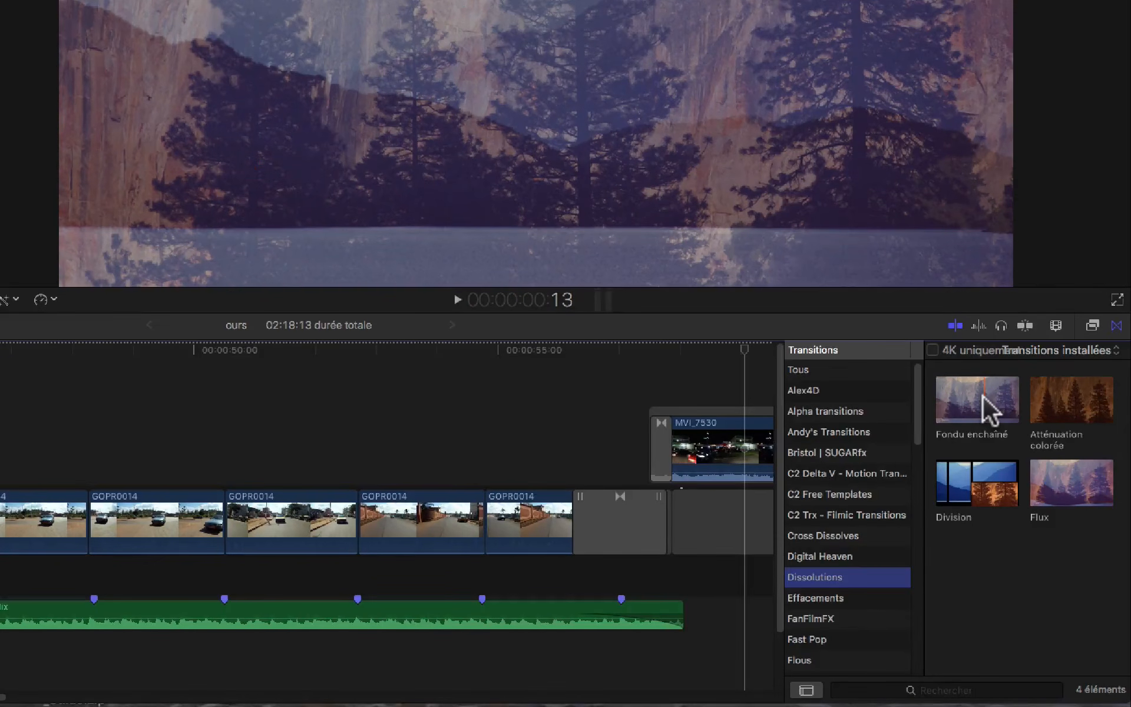
{"action": "mouse_move", "coordinate": [996, 396]}
{"action": "left_mouse_down"}
{"action": "mouse_move", "coordinate": [1005, 397]}
{"action": "mouse_move", "coordinate": [476, 470]}
{"action": "mouse_move", "coordinate": [420, 452]}
{"action": "mouse_move", "coordinate": [153, 454]}
{"action": "mouse_move", "coordinate": [197, 520]}
{"action": "left_mouse_up"}
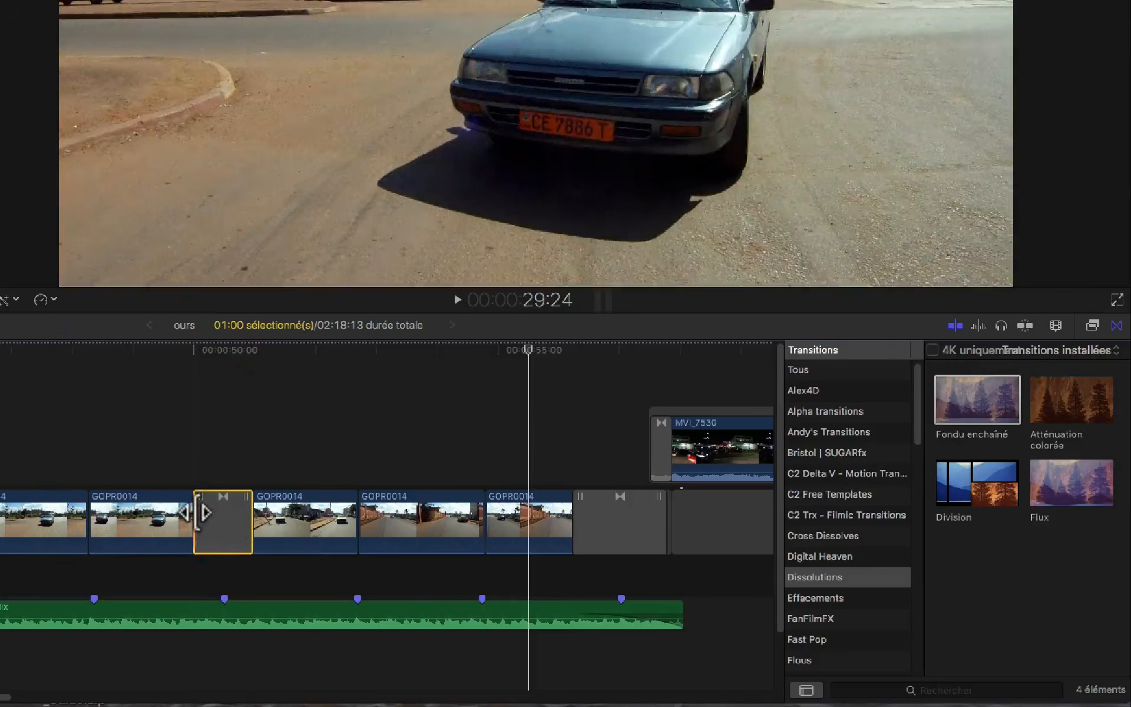
Step: Delete the transition near 50 seconds and reapply Fondu enchaîné to the end edit point of the preceding GOPR0014 clip
{"action": "key", "text": "Delete"}
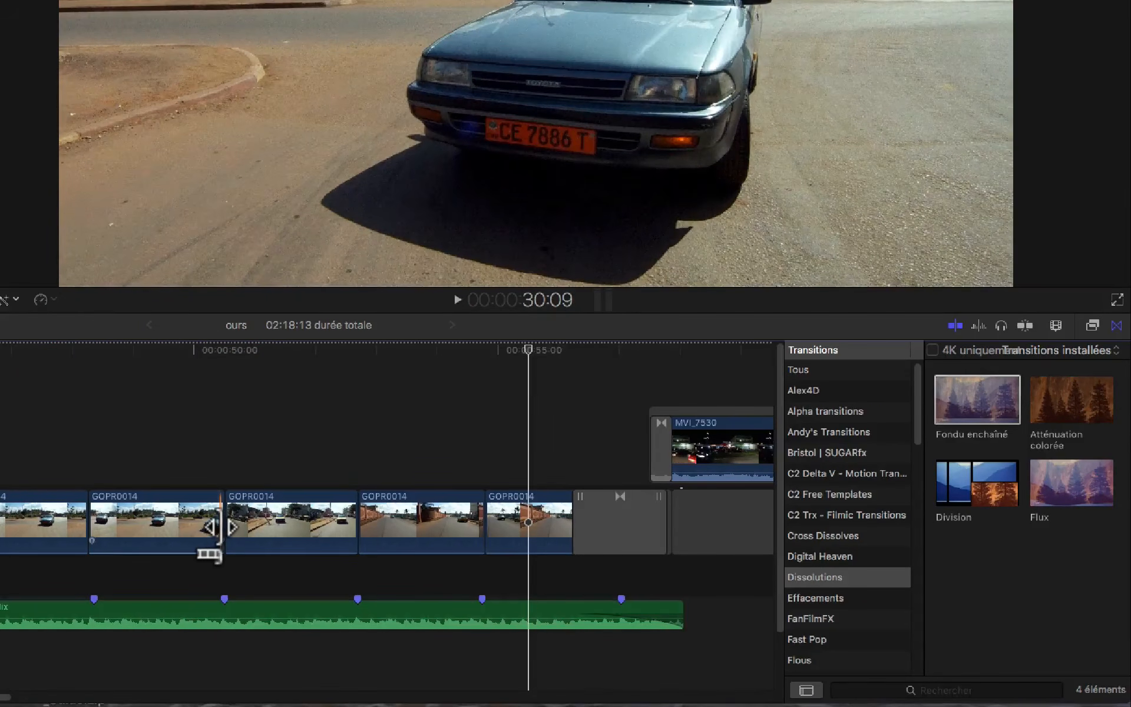
{"action": "left_click", "coordinate": [219, 528]}
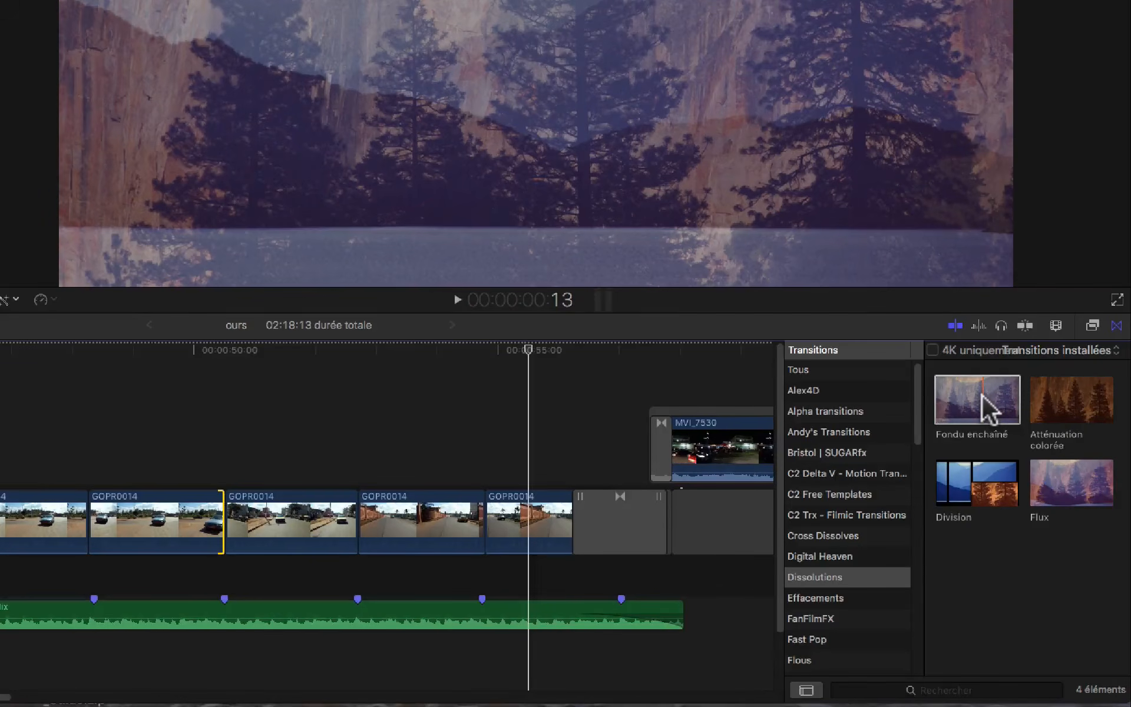
{"action": "double_click", "coordinate": [982, 395]}
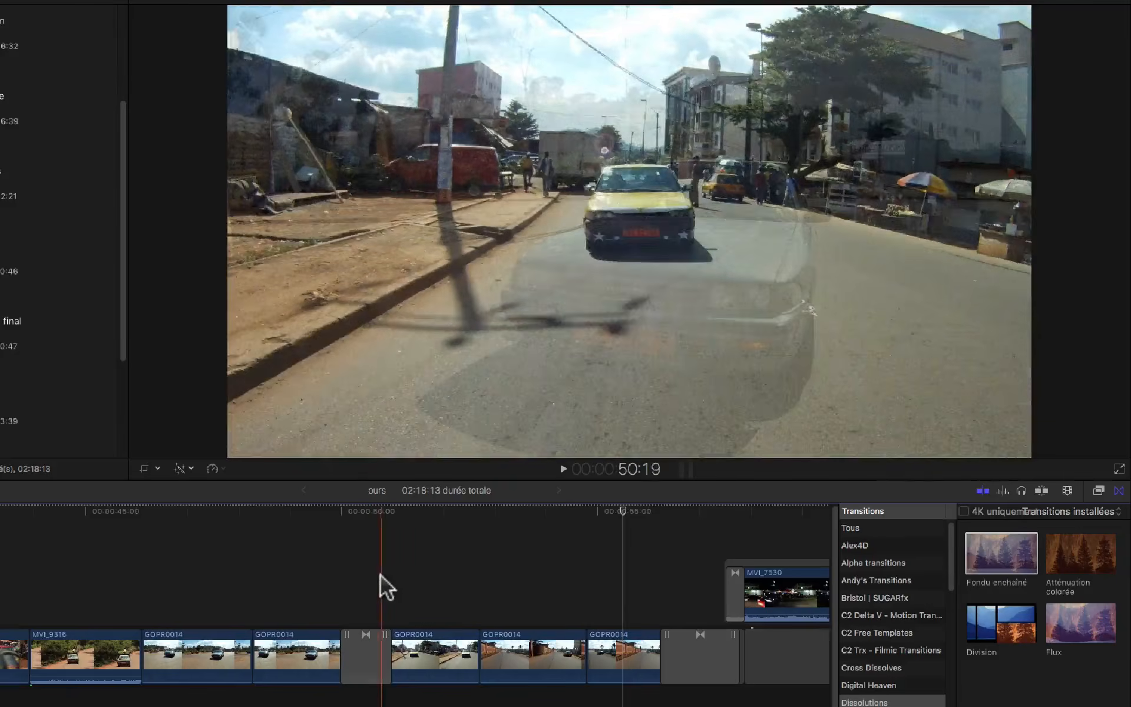
Step: Select the new transition and check the default transition duration in the Montage preferences
{"action": "left_click", "coordinate": [365, 575]}
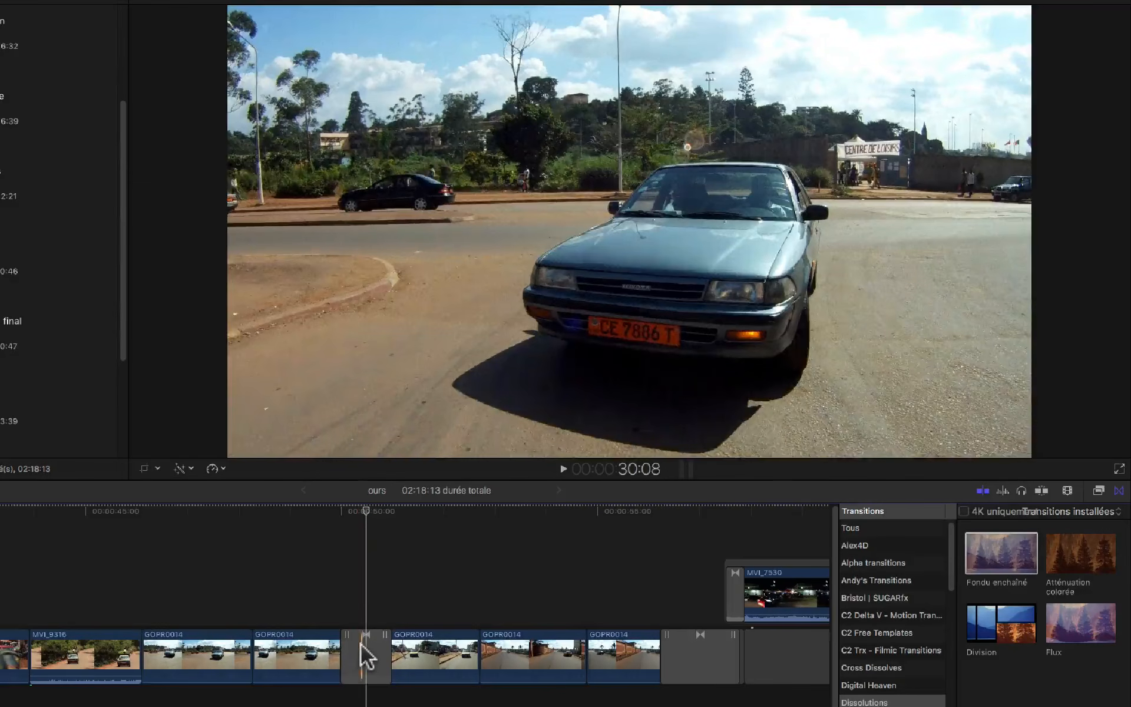
{"action": "left_click", "coordinate": [362, 645]}
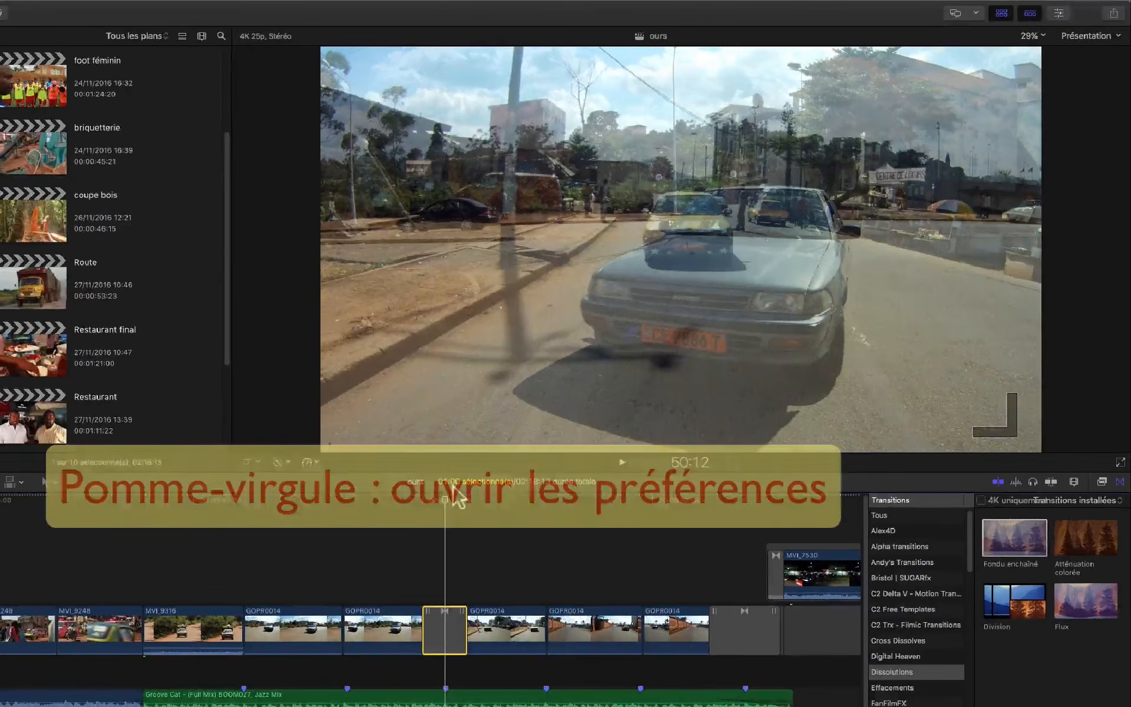
{"action": "key", "text": "super+comma"}
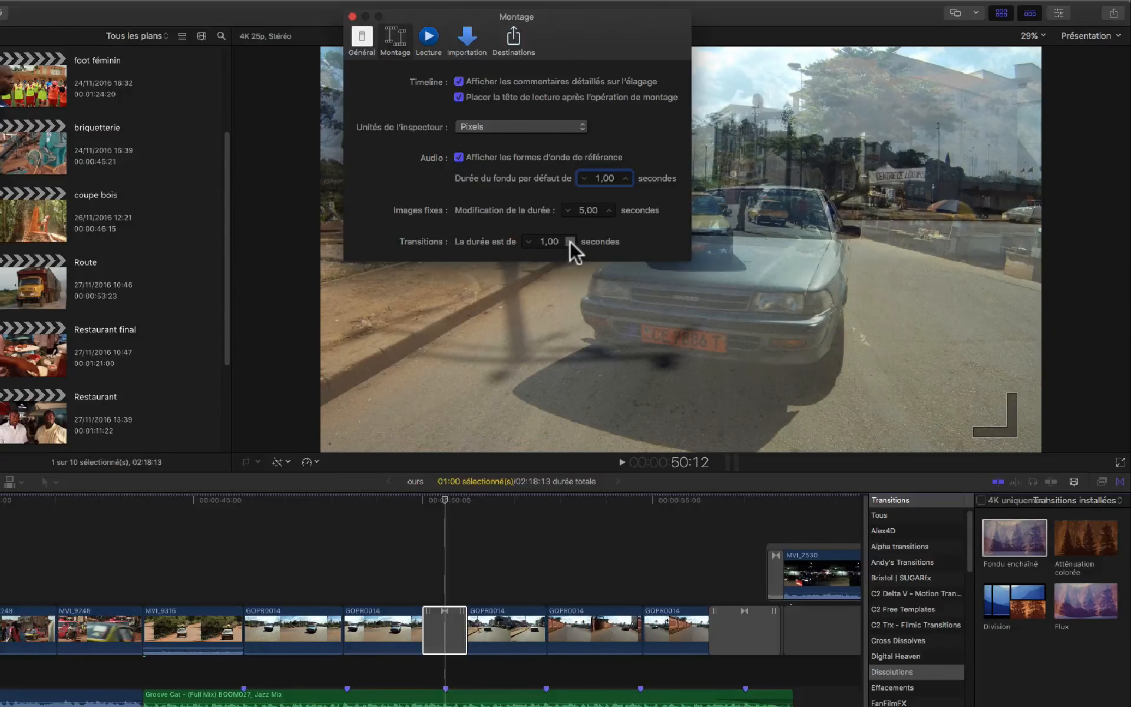
{"action": "left_click", "coordinate": [351, 16]}
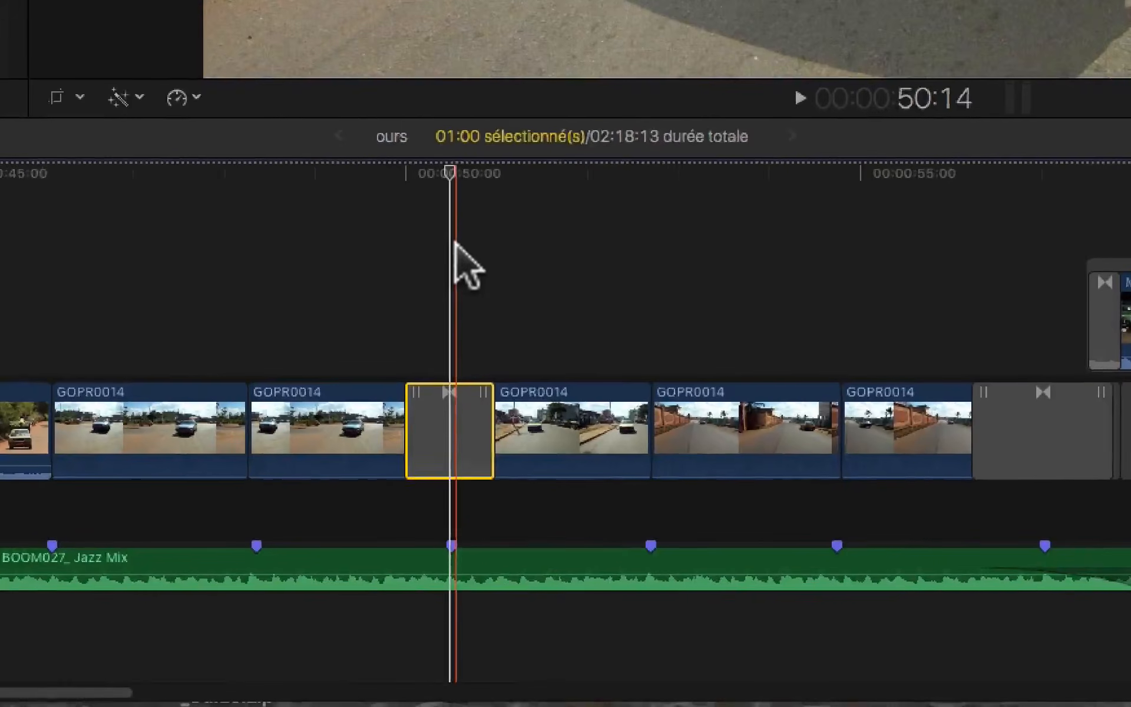
Step: Examine how far the outgoing and incoming GOPR0014 clips extend on either side of the transition
{"action": "left_click", "coordinate": [448, 576]}
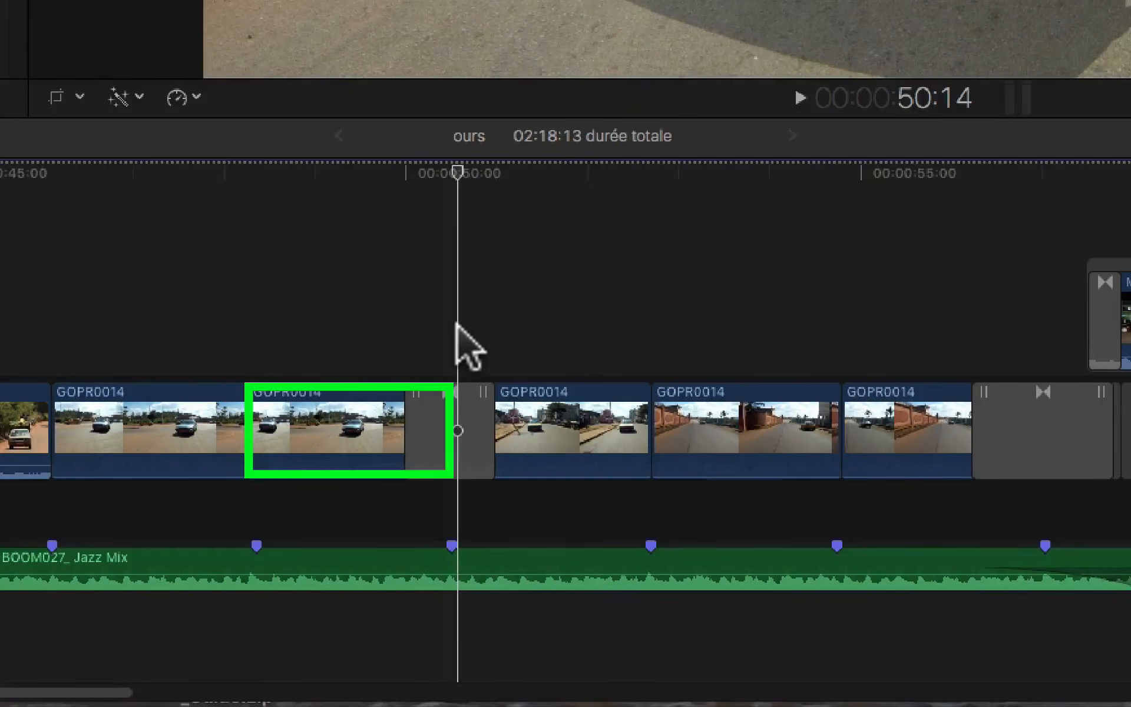
{"action": "left_click", "coordinate": [310, 438]}
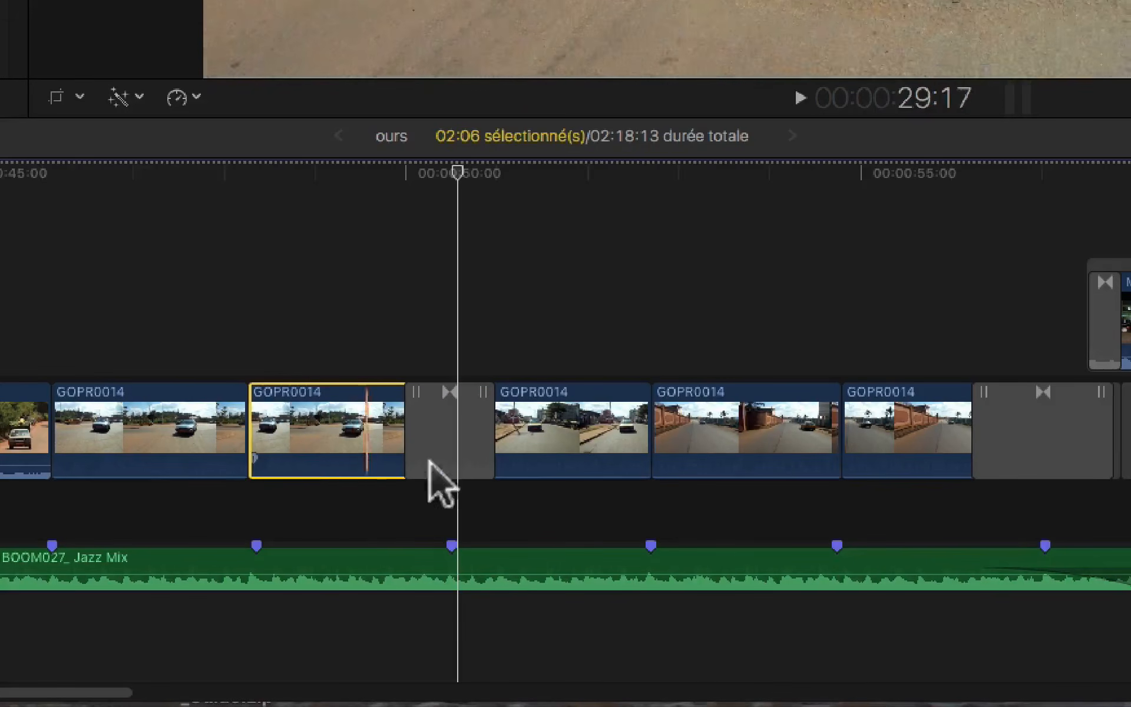
{"action": "left_click", "coordinate": [575, 461]}
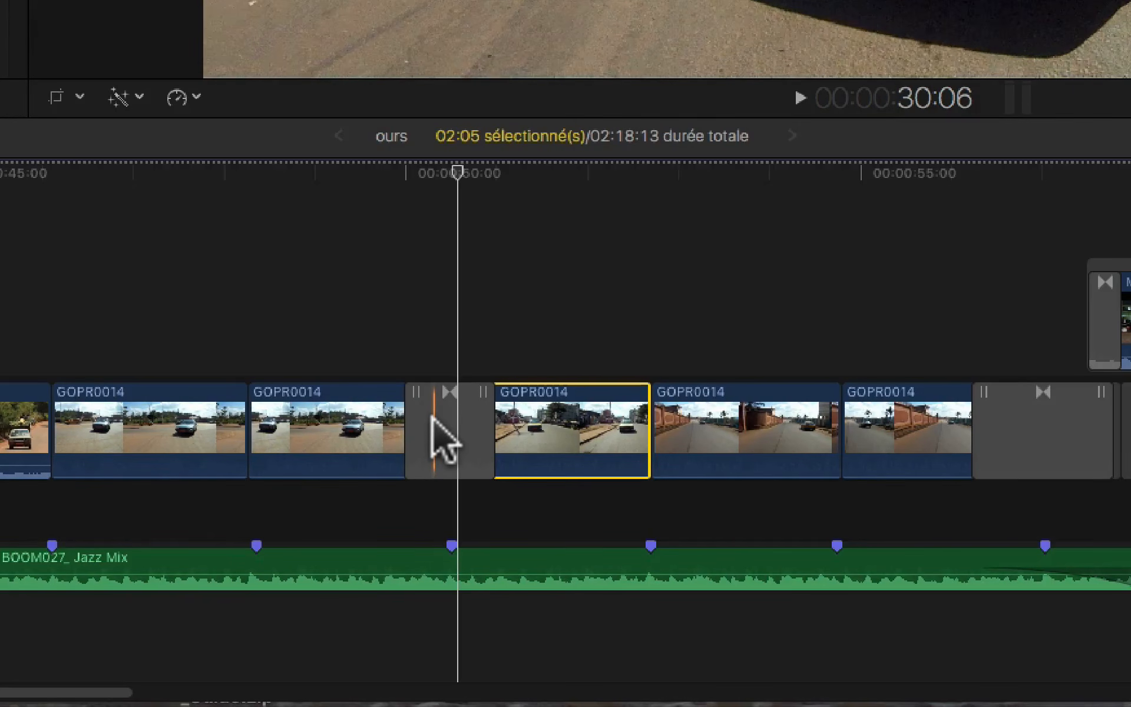
Step: Examine the overlapping media of the GOPR0014 transition in the Precision Editor, then close the editor
{"action": "right_click", "coordinate": [432, 417]}
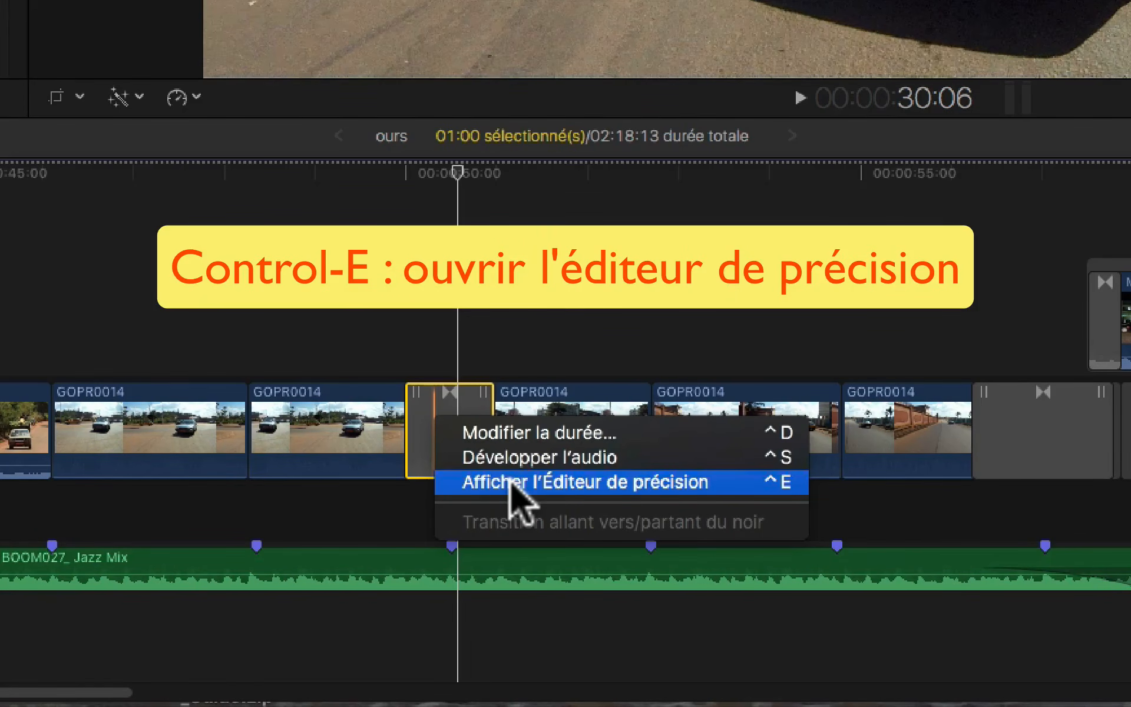
{"action": "left_click", "coordinate": [511, 482]}
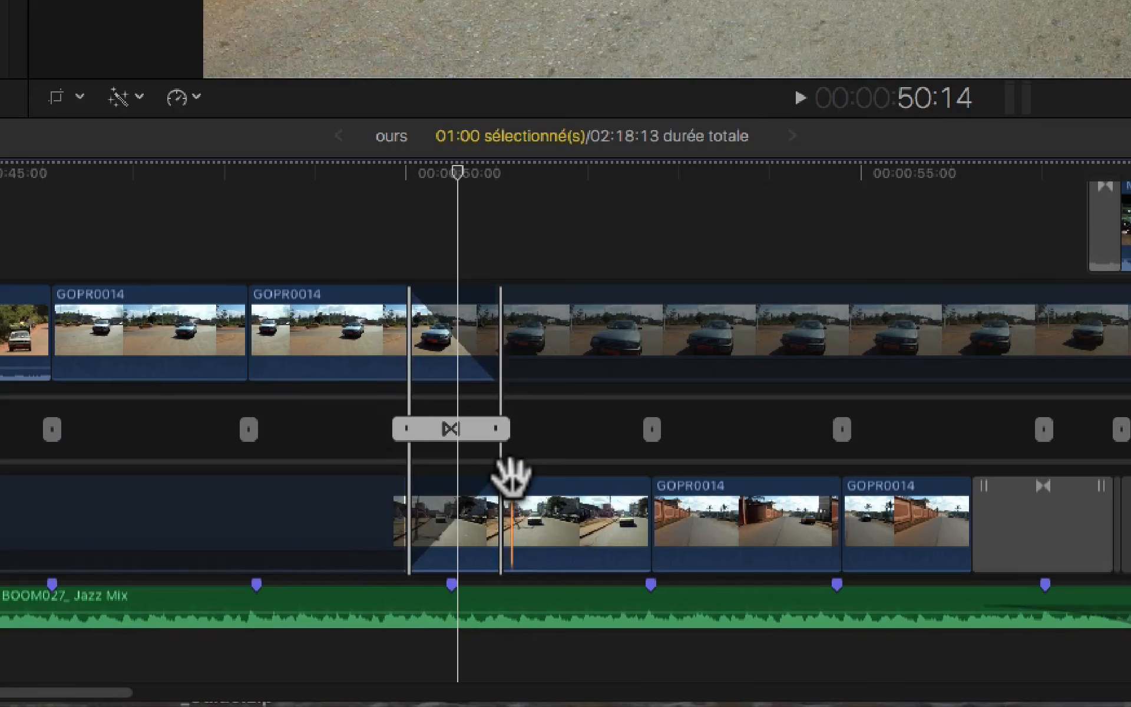
{"action": "left_click", "coordinate": [452, 171]}
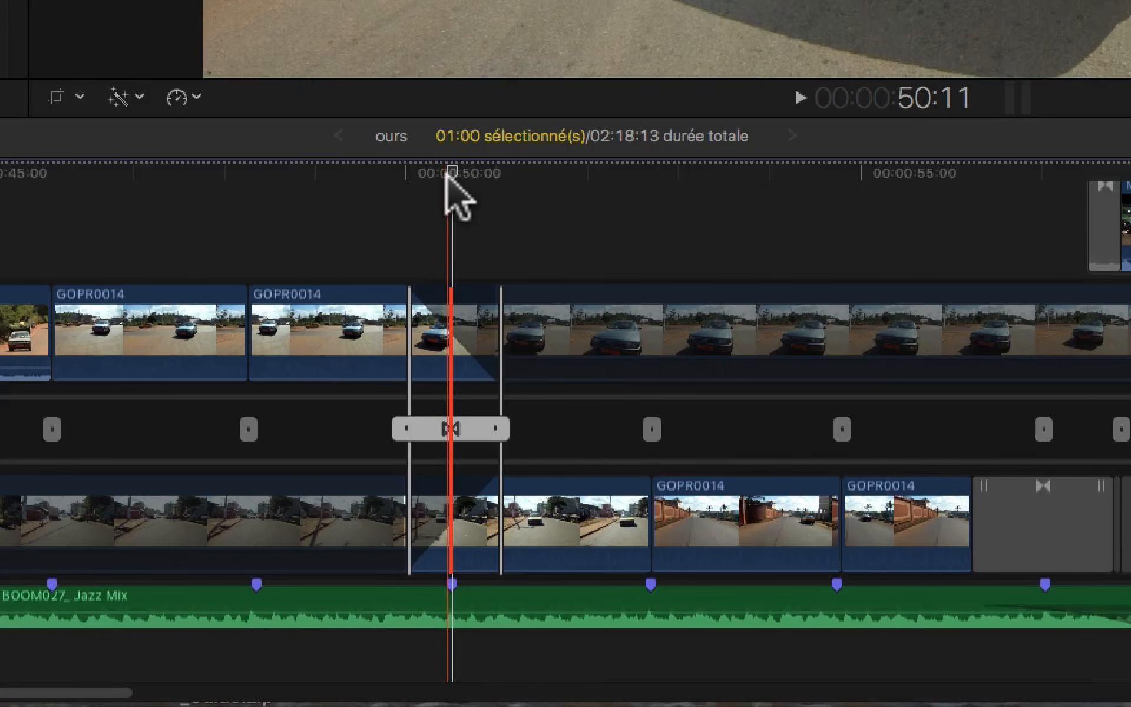
{"action": "left_click_drag", "start_coordinate": [452, 174], "coordinate": [408, 177]}
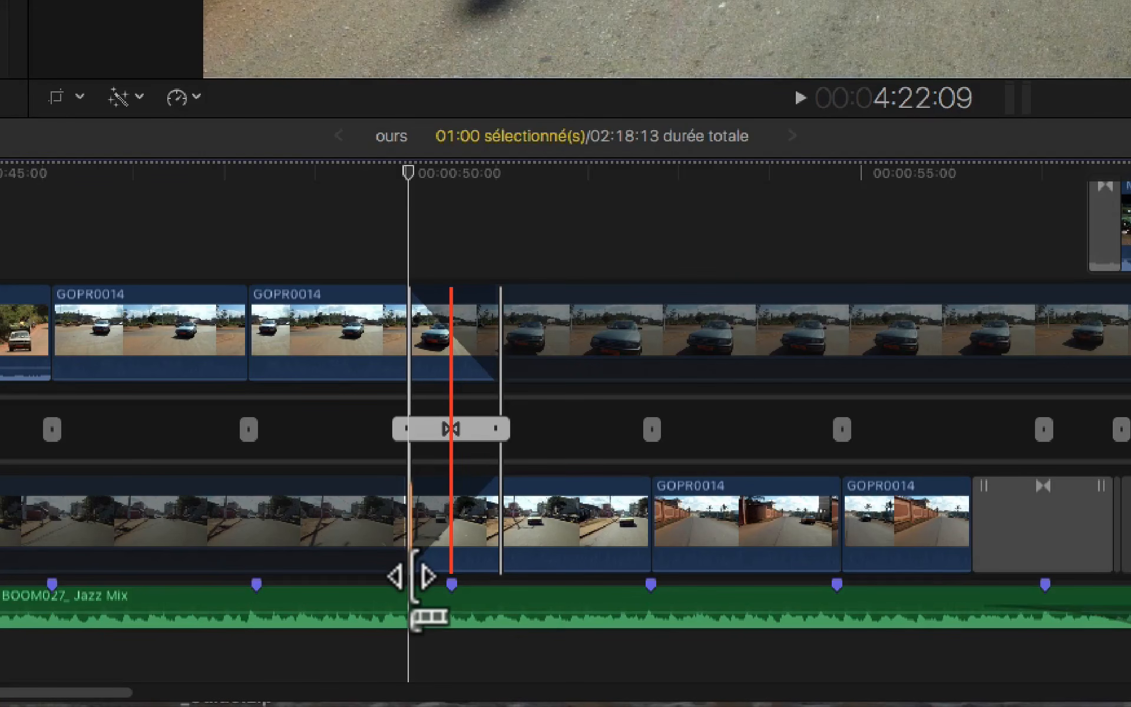
{"action": "left_click_drag", "start_coordinate": [413, 581], "coordinate": [501, 489]}
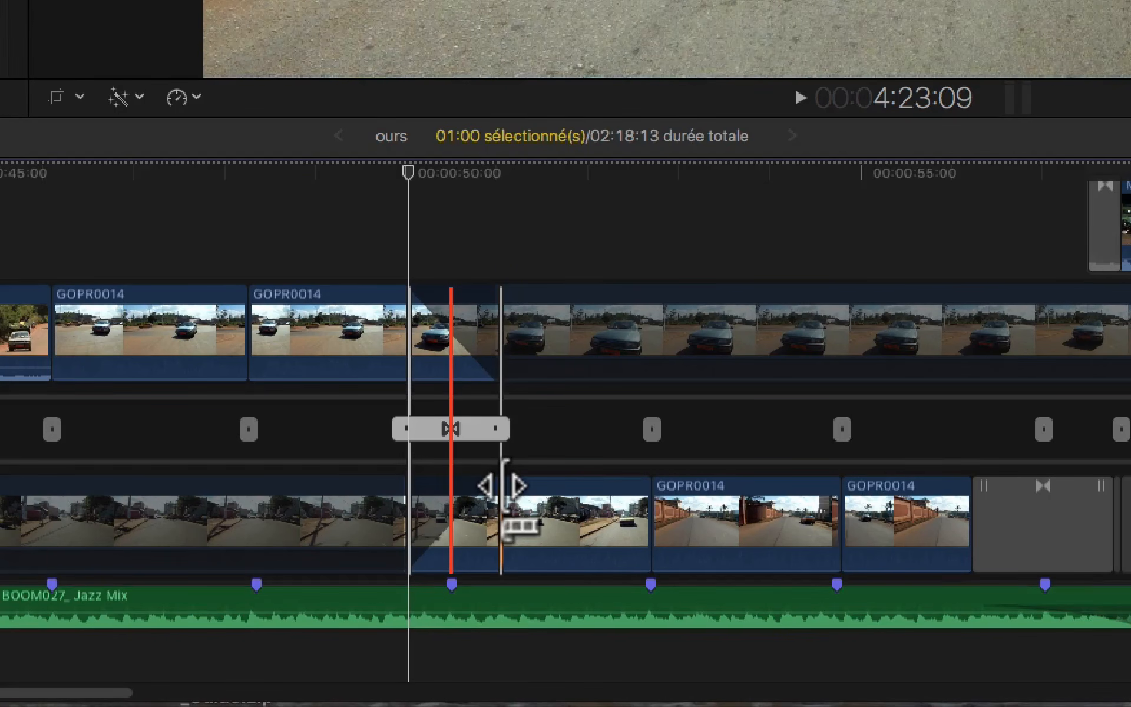
{"action": "left_click", "coordinate": [483, 430]}
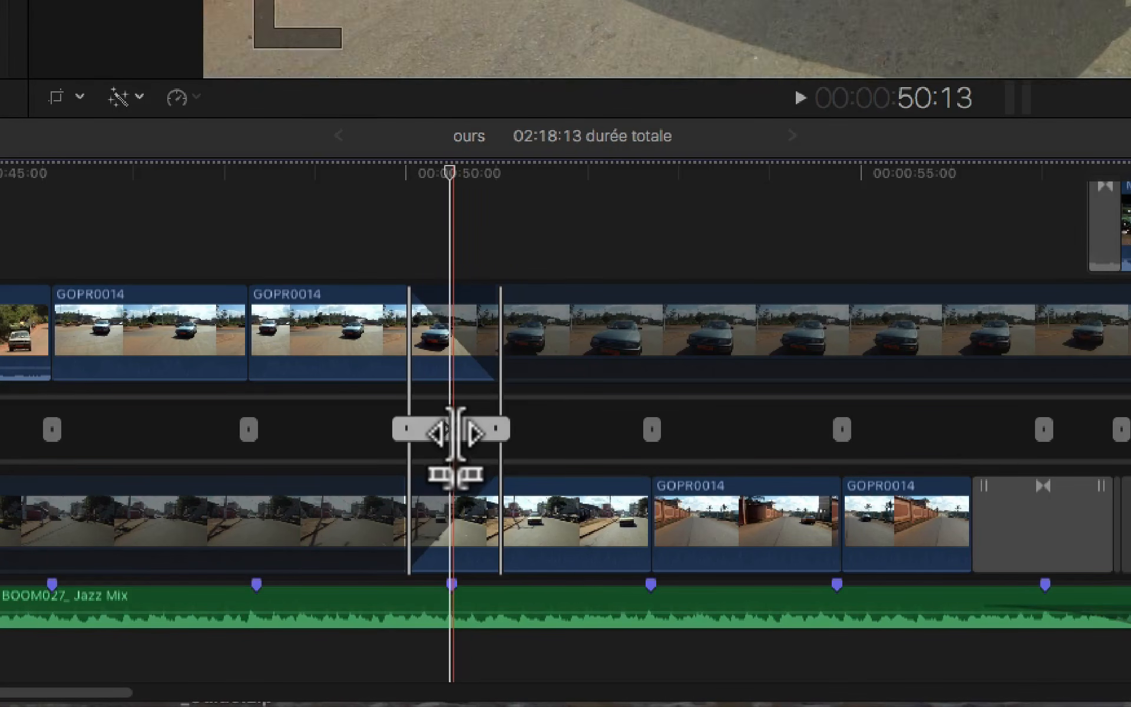
{"action": "double_click", "coordinate": [454, 434]}
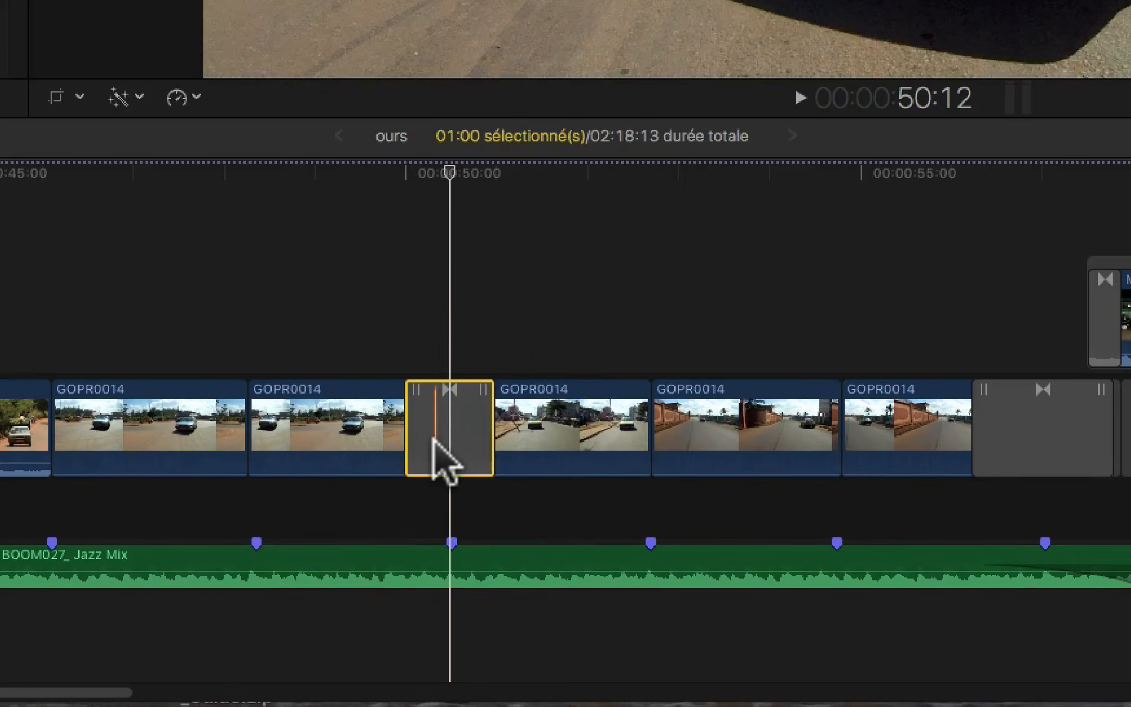
Step: Delete the Fondu enchaîné transition between the GOPR0014 clips near 50 seconds
{"action": "key", "text": "Delete"}
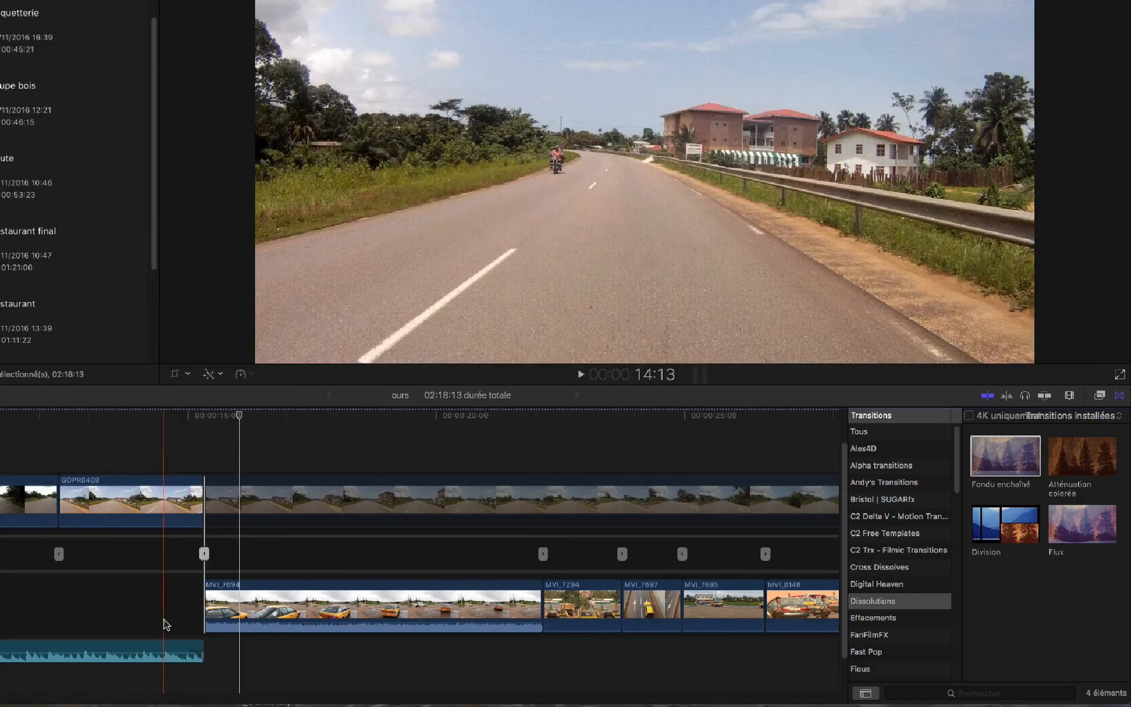
Step: Inspect the cut between GOPR0409 and MVI_7694 in the Precision Editor, then close it and check the start edge of MVI_7694
{"action": "left_click", "coordinate": [204, 557]}
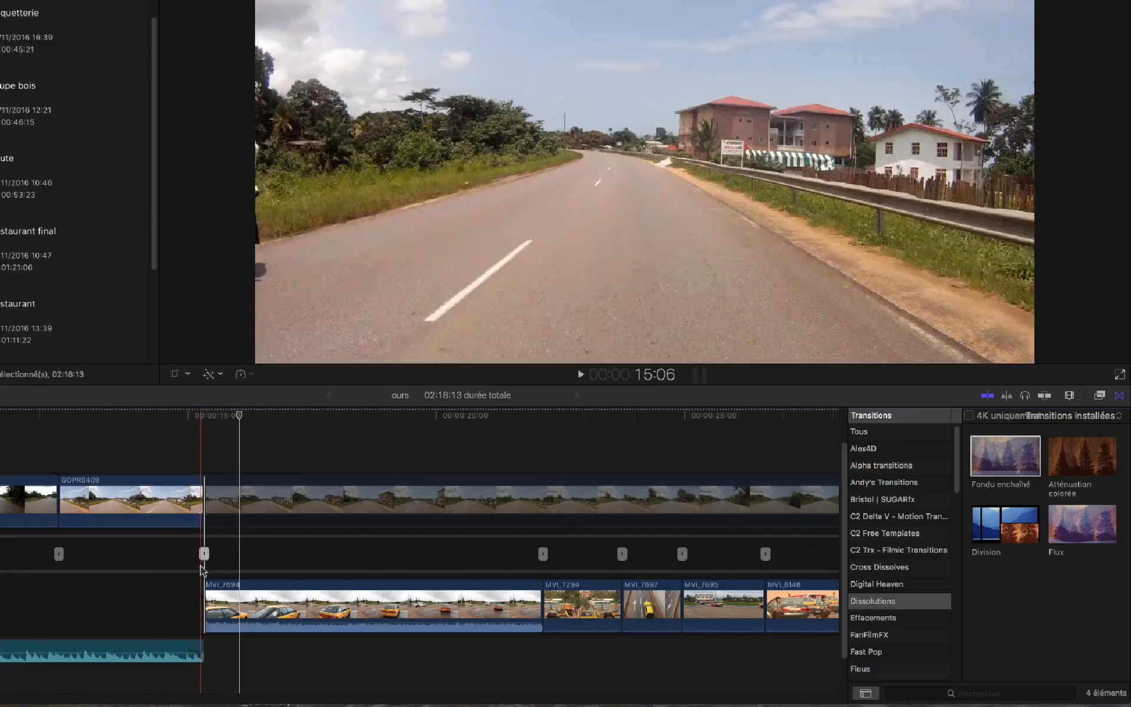
{"action": "left_click", "coordinate": [204, 556]}
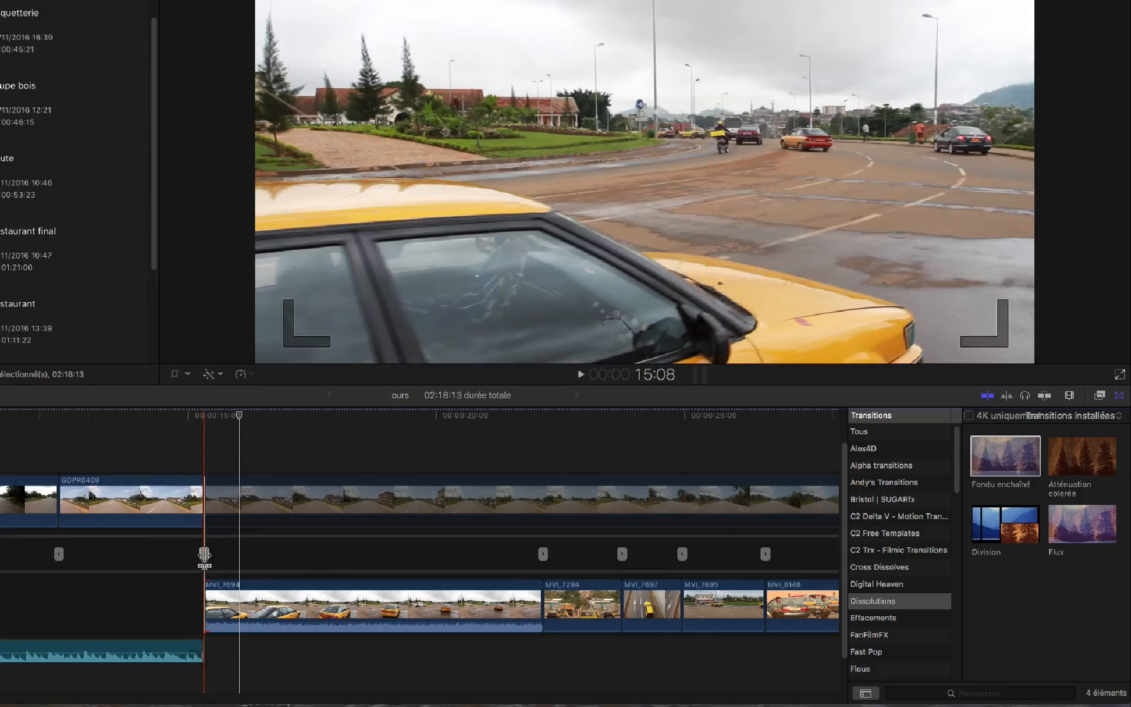
{"action": "double_click", "coordinate": [205, 555]}
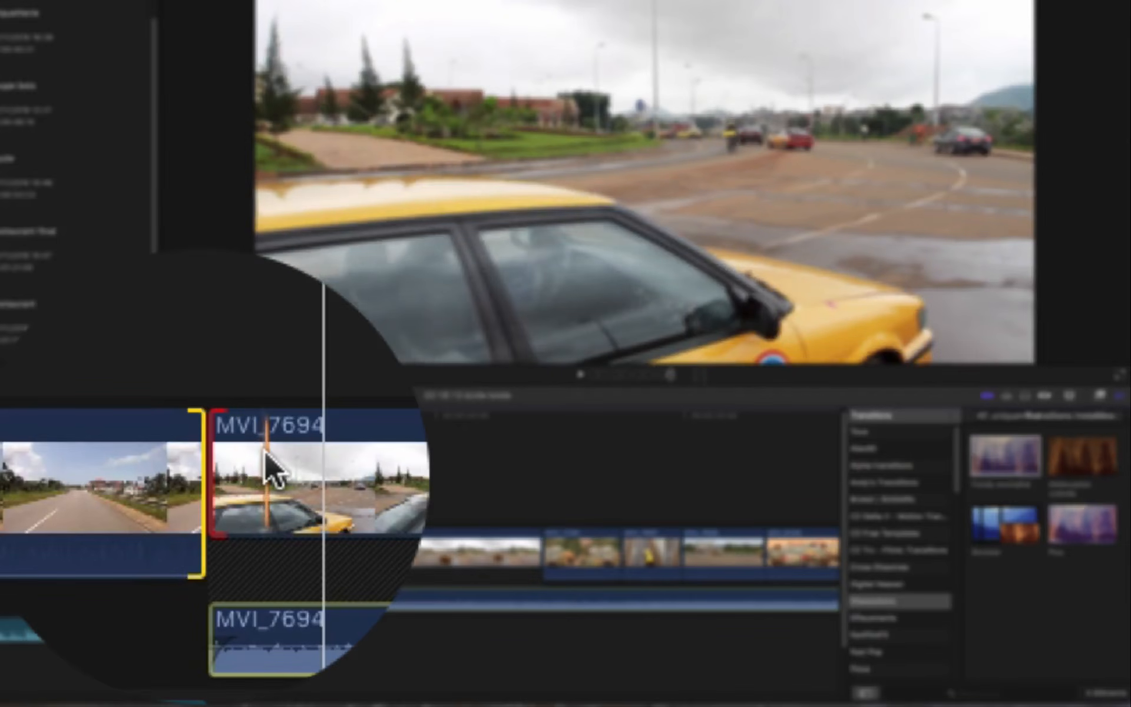
{"action": "left_click_drag", "start_coordinate": [213, 446], "coordinate": [212, 447]}
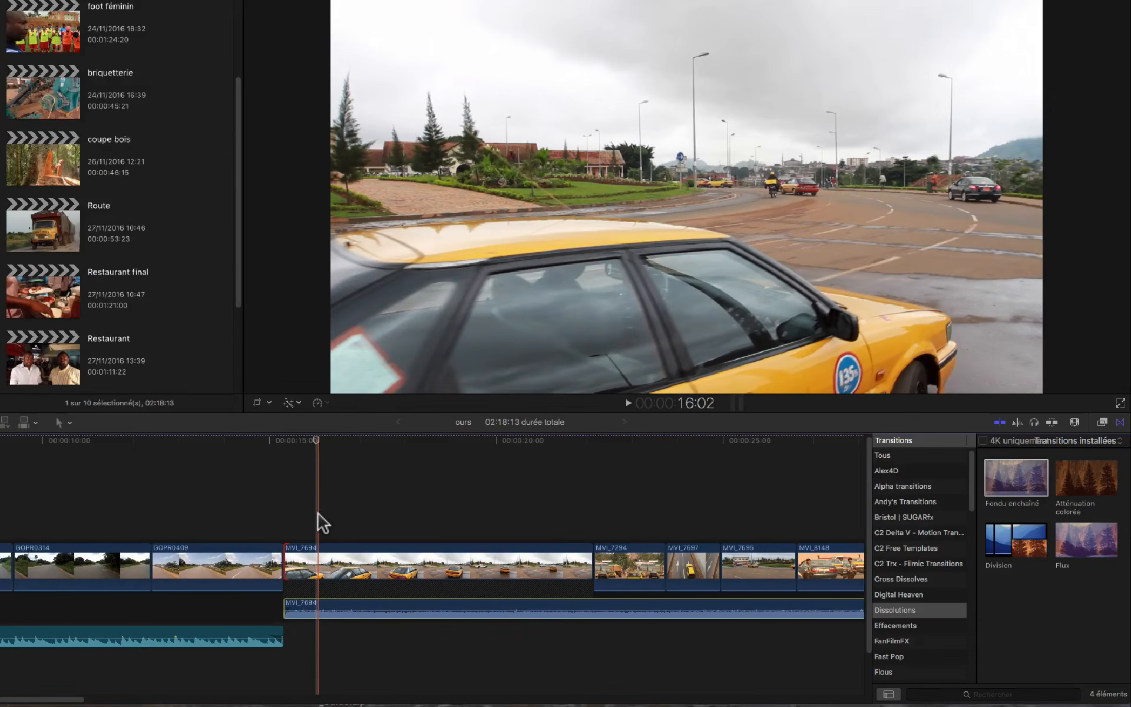
Step: Apply Fondu enchaîné at the cut between GOPR0409 and MVI_7694, accepting the ripple overlap of the clips
{"action": "left_click_drag", "start_coordinate": [1002, 472], "coordinate": [273, 565]}
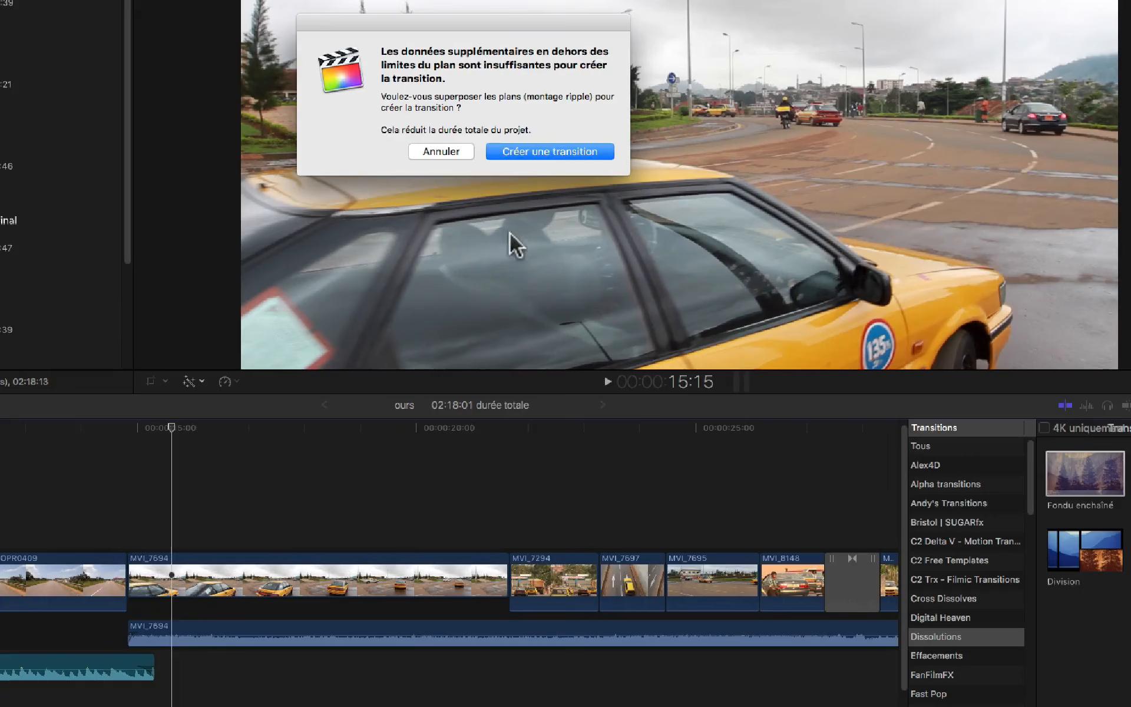
{"action": "left_click", "coordinate": [540, 148]}
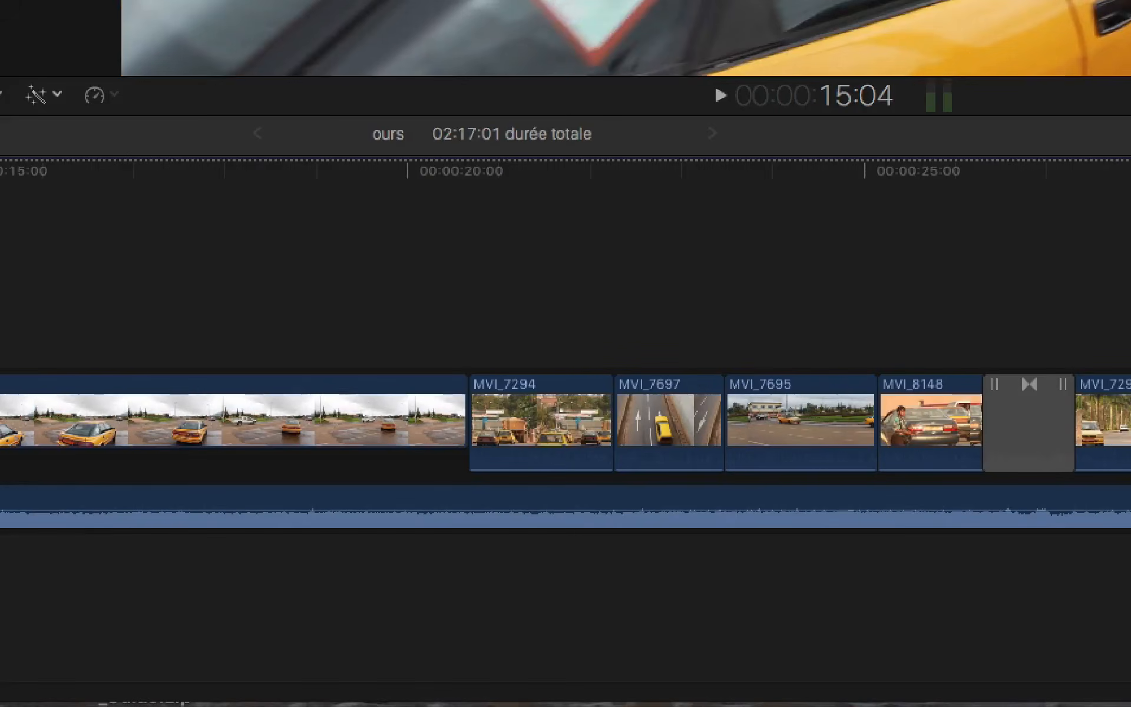
Step: Add a Fondu enchaîné transition at the cut between MVI_7694 and MVI_7294 and lengthen it by its end edge
{"action": "left_click", "coordinate": [851, 478]}
{"action": "left_click_drag", "start_coordinate": [1114, 251], "coordinate": [408, 436]}
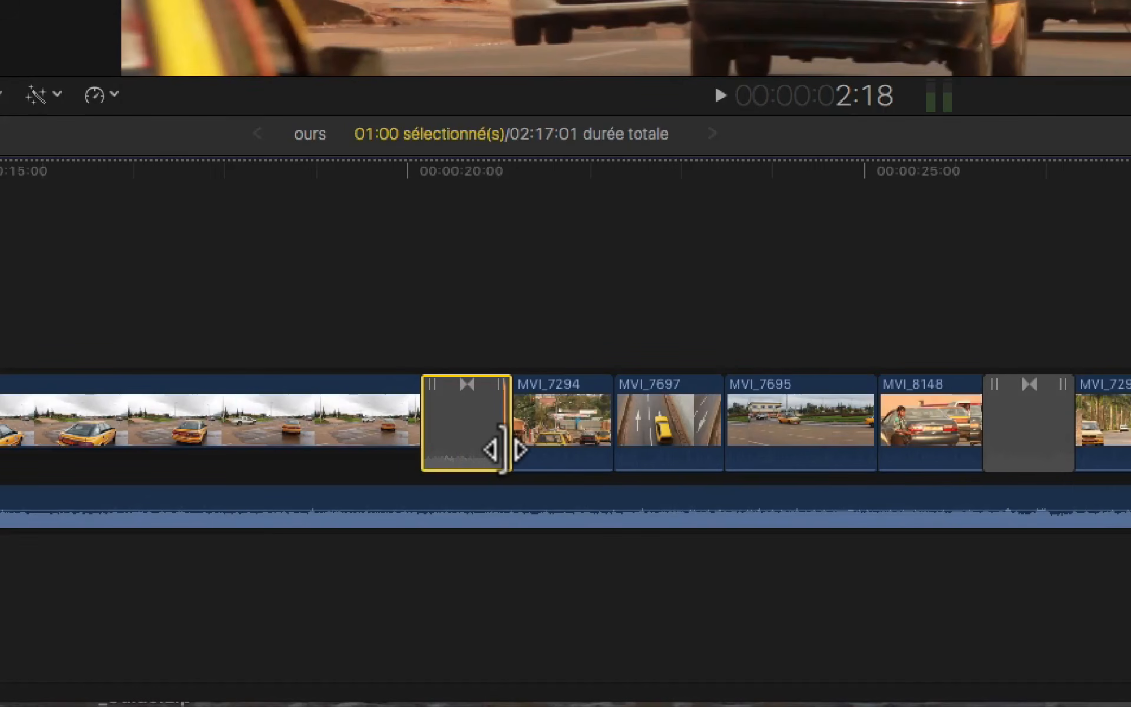
{"action": "left_click", "coordinate": [549, 329]}
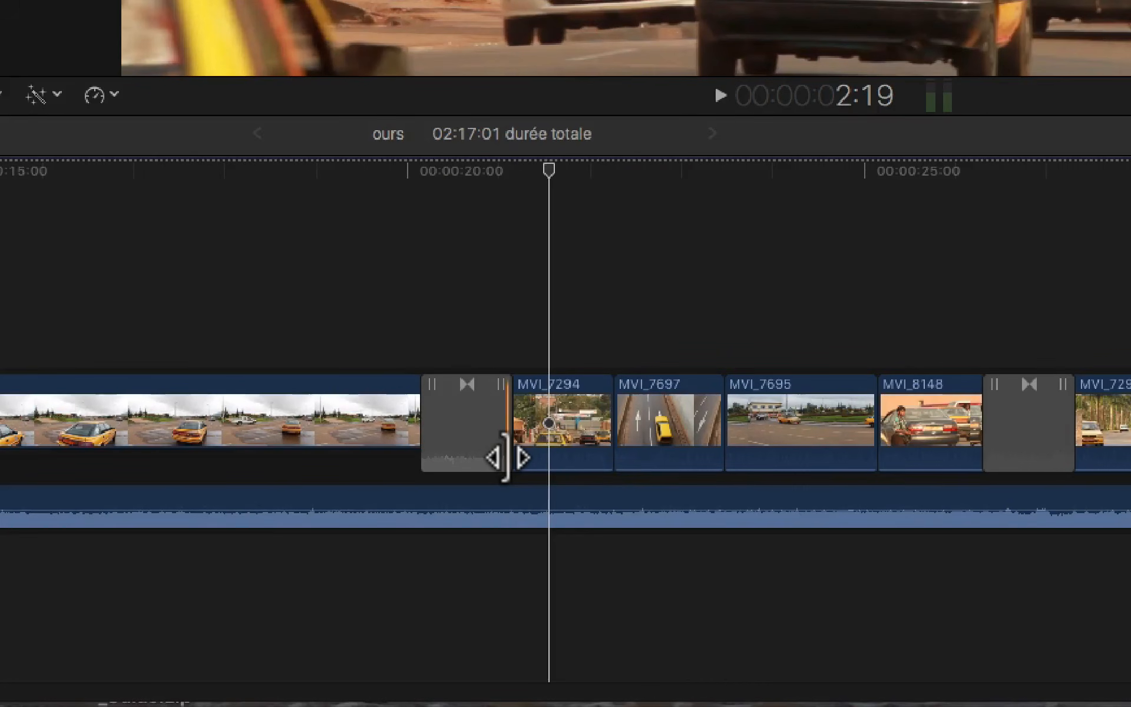
{"action": "left_click_drag", "start_coordinate": [506, 458], "coordinate": [525, 458]}
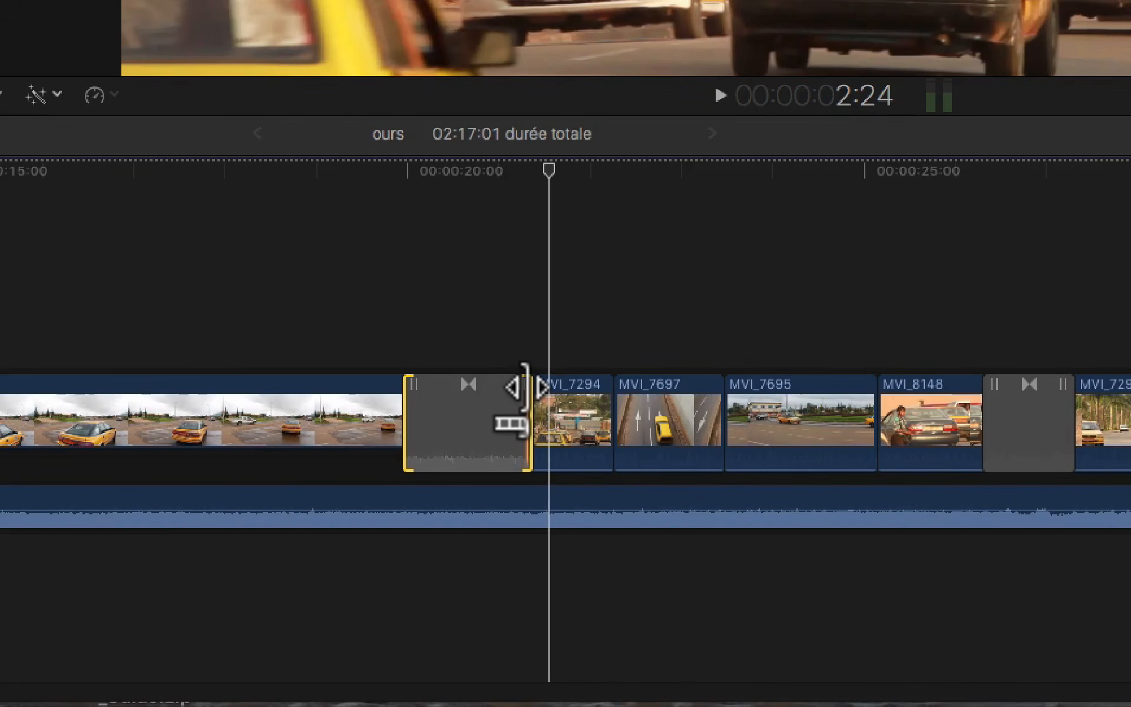
Step: Trim the clips beneath the transition between MVI_7694 and MVI_7294, roll its edit point, and check its start edge
{"action": "left_click_drag", "start_coordinate": [527, 389], "coordinate": [489, 389]}
{"action": "left_click_drag", "start_coordinate": [386, 382], "coordinate": [412, 387]}
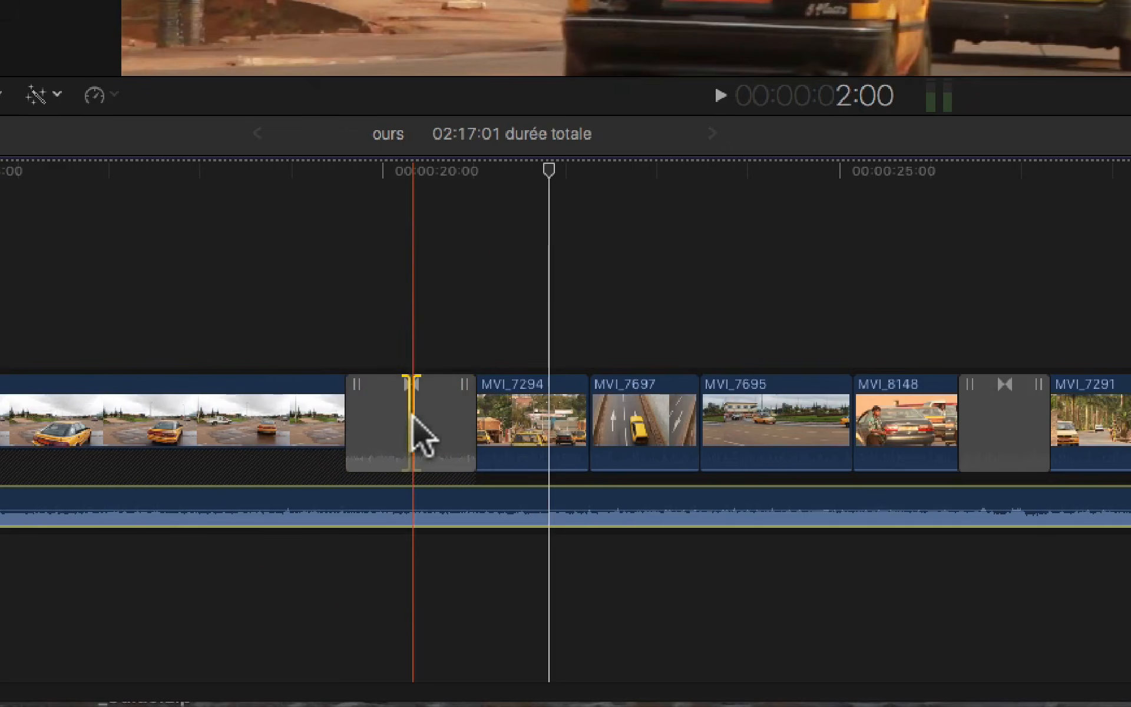
{"action": "left_click_drag", "start_coordinate": [353, 460], "coordinate": [356, 460]}
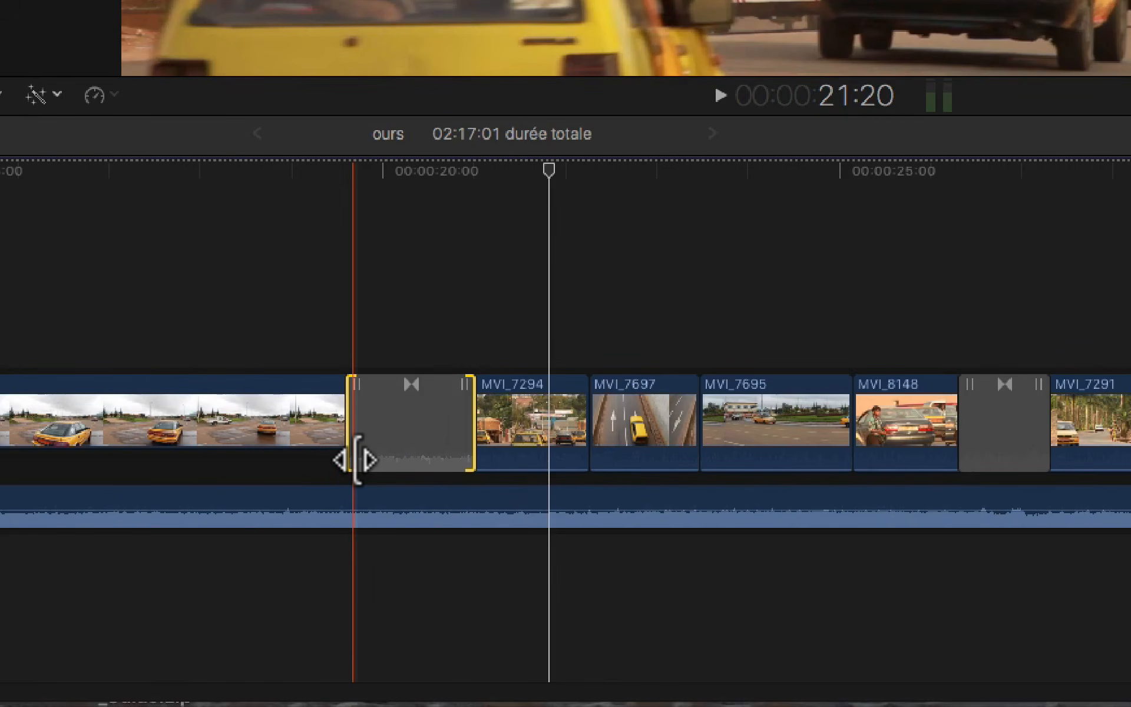
Step: Set the duration of the transition between MVI_7694 and MVI_7294 to 2.12 (2 seconds 12 frames)
{"action": "left_click", "coordinate": [433, 437]}
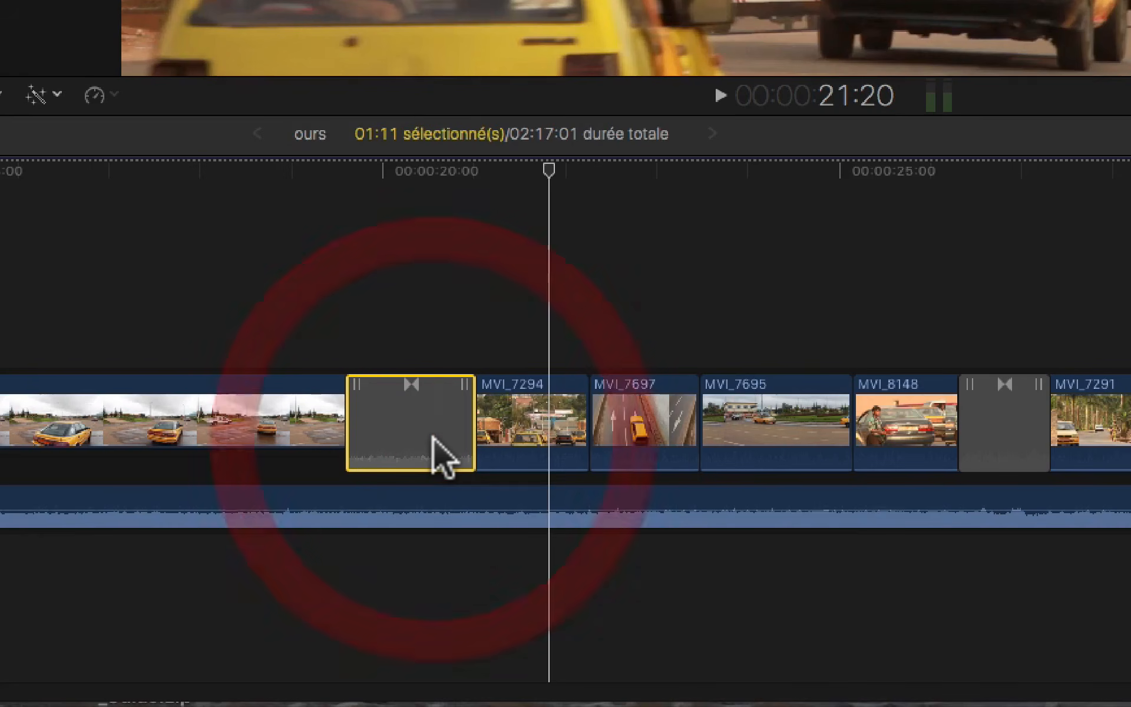
{"action": "right_click", "coordinate": [435, 439]}
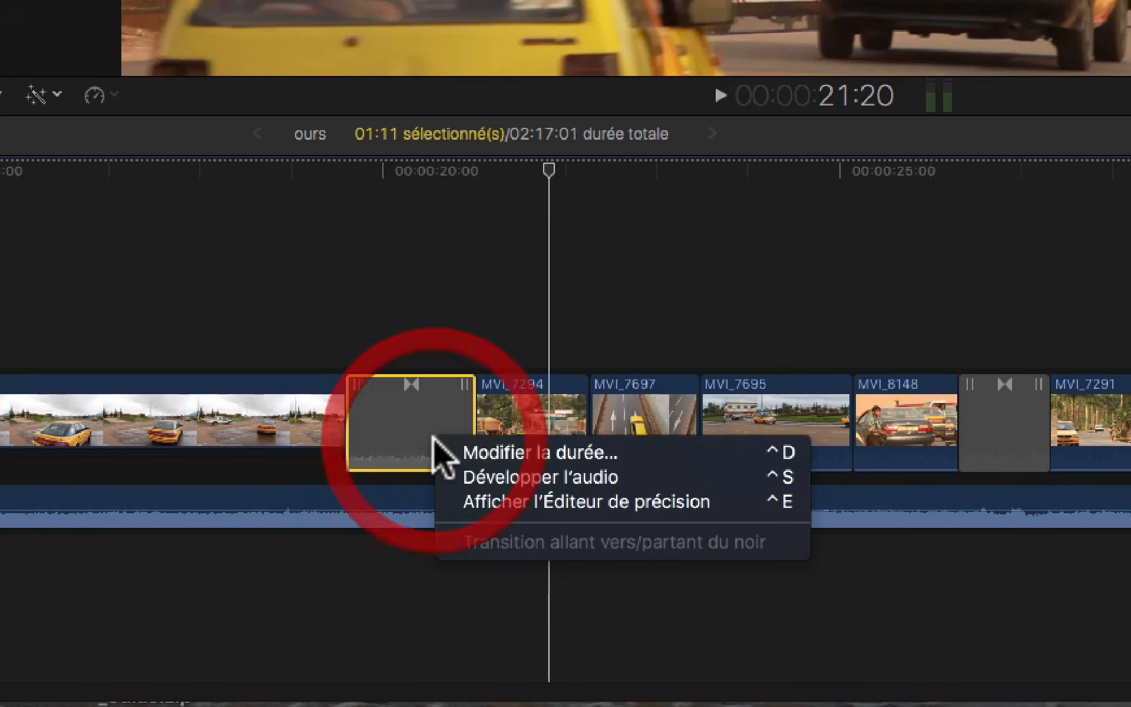
{"action": "left_click", "coordinate": [474, 450]}
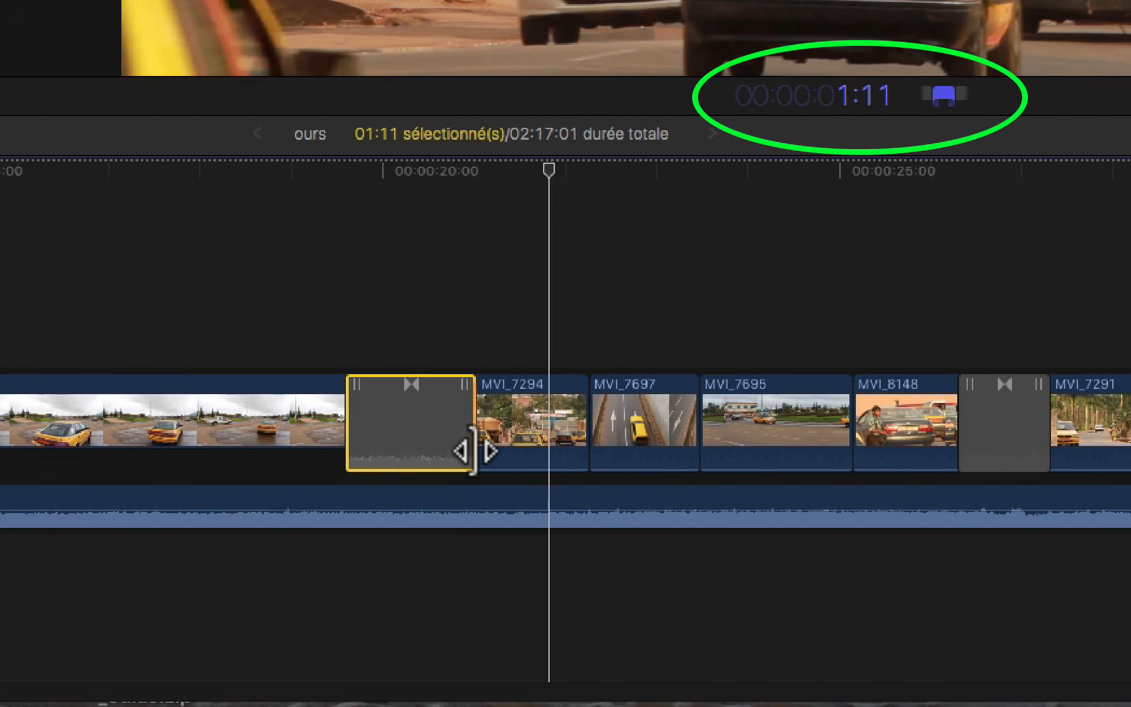
{"action": "type", "text": "2"}
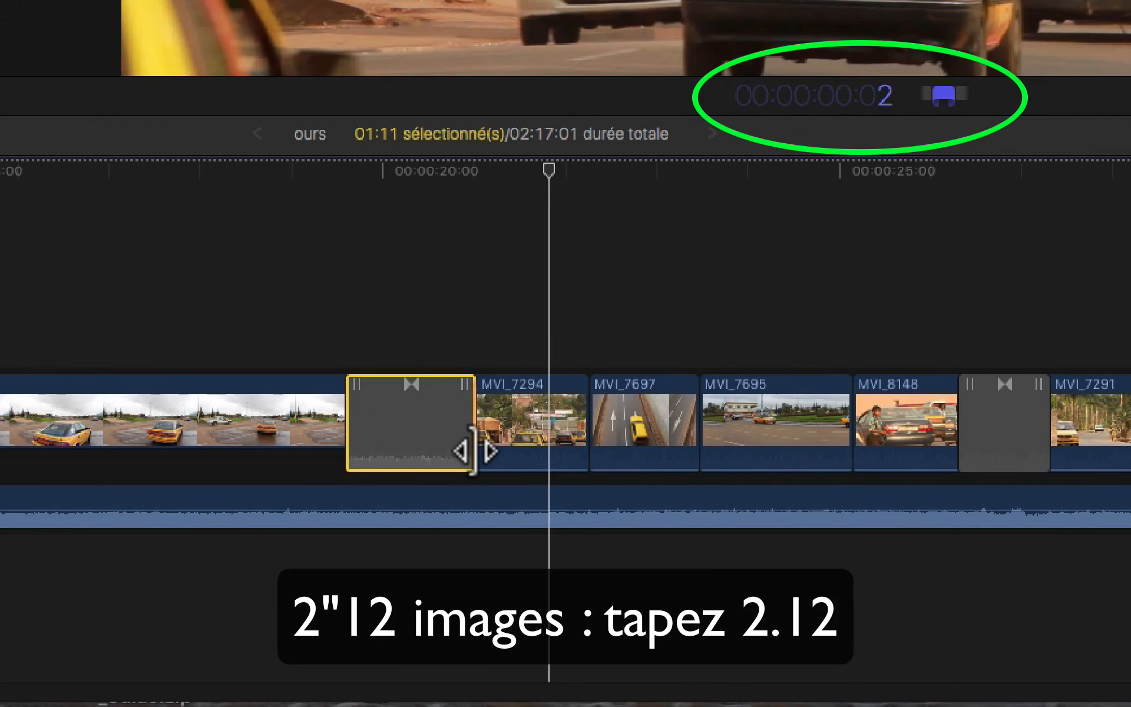
{"action": "type", "text": "."}
{"action": "type", "text": "12"}
{"action": "key", "text": "Return"}
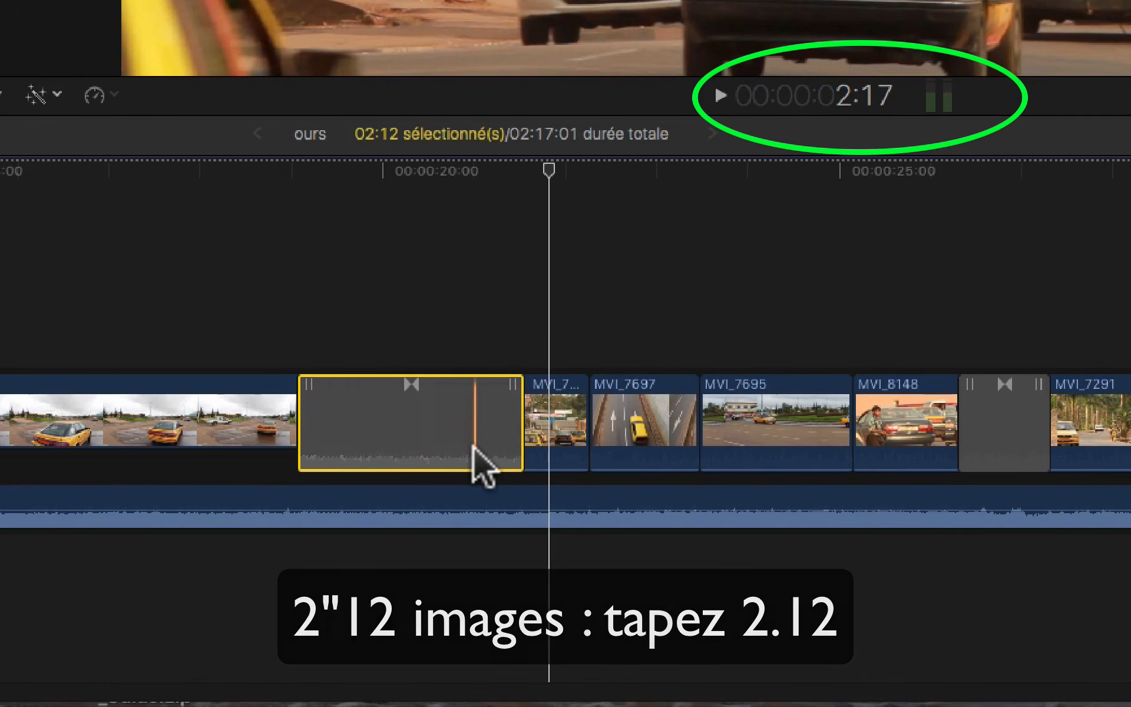
Step: Change the duration of the transition between MVI_7694 and MVI_7294 to 1.05 (1 second 5 frames)
{"action": "left_click", "coordinate": [440, 401]}
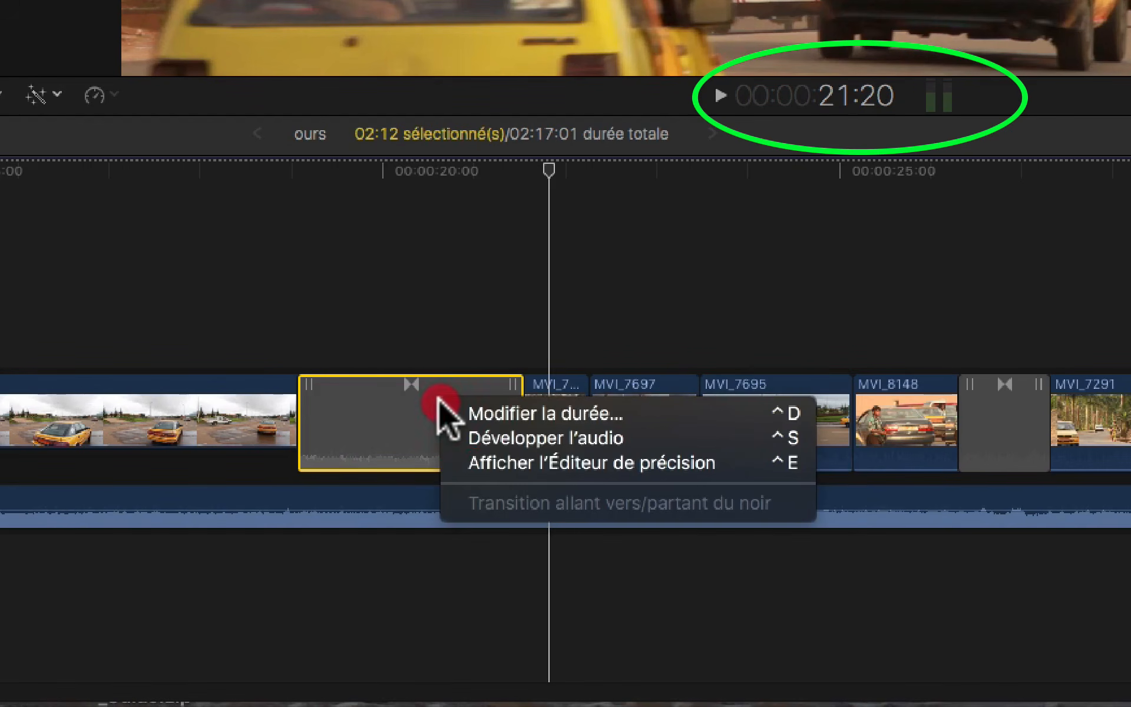
{"action": "left_click", "coordinate": [543, 411]}
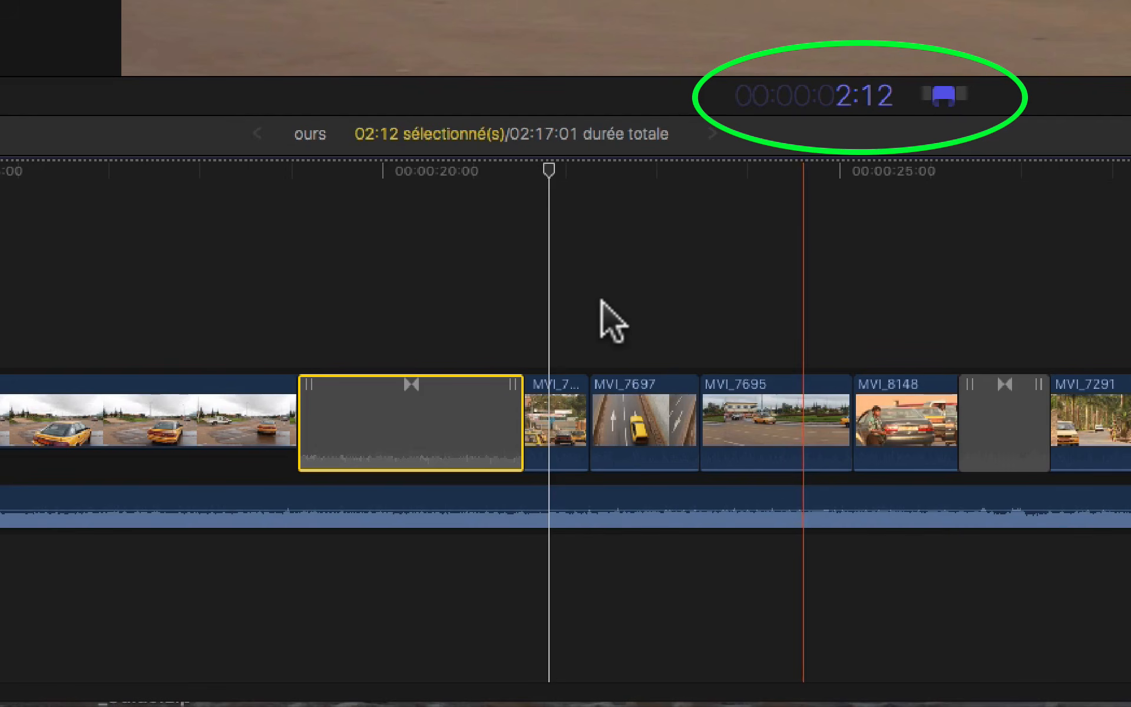
{"action": "type", "text": "1"}
{"action": "type", "text": ".05"}
{"action": "key", "text": "Return"}
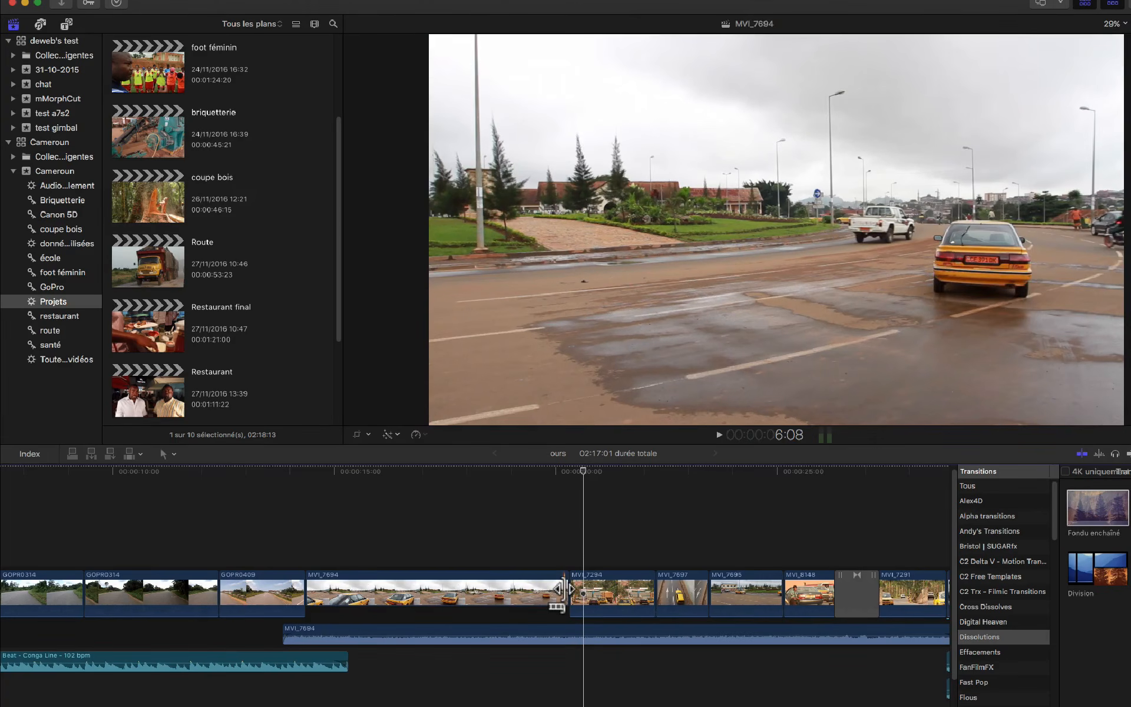
Step: Add a Fondu enchaîné at the end edge of MVI_7694 and undo the addition
{"action": "left_click", "coordinate": [563, 589]}
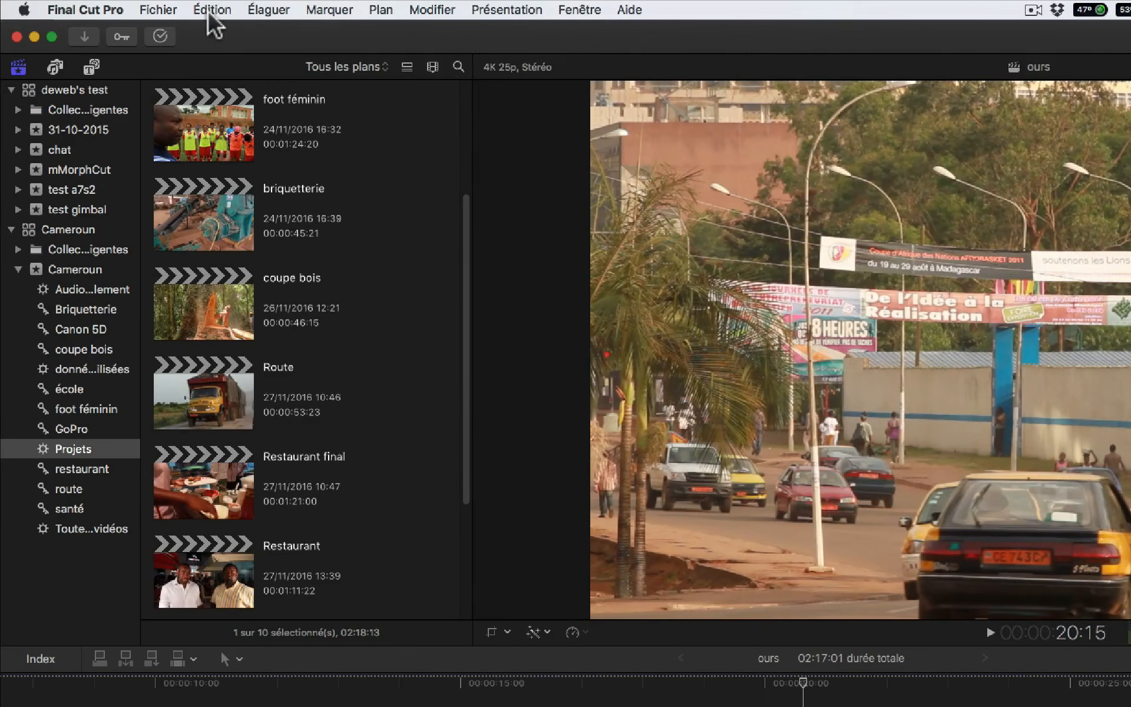
{"action": "left_click", "coordinate": [208, 13]}
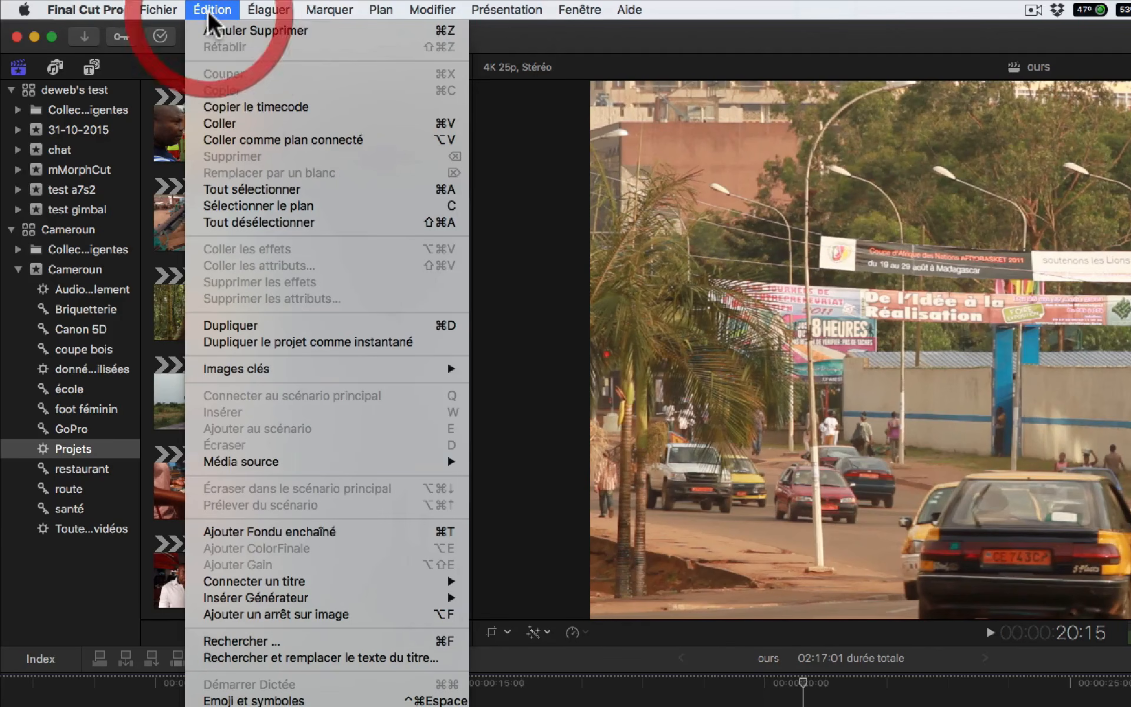
{"action": "left_click", "coordinate": [313, 531]}
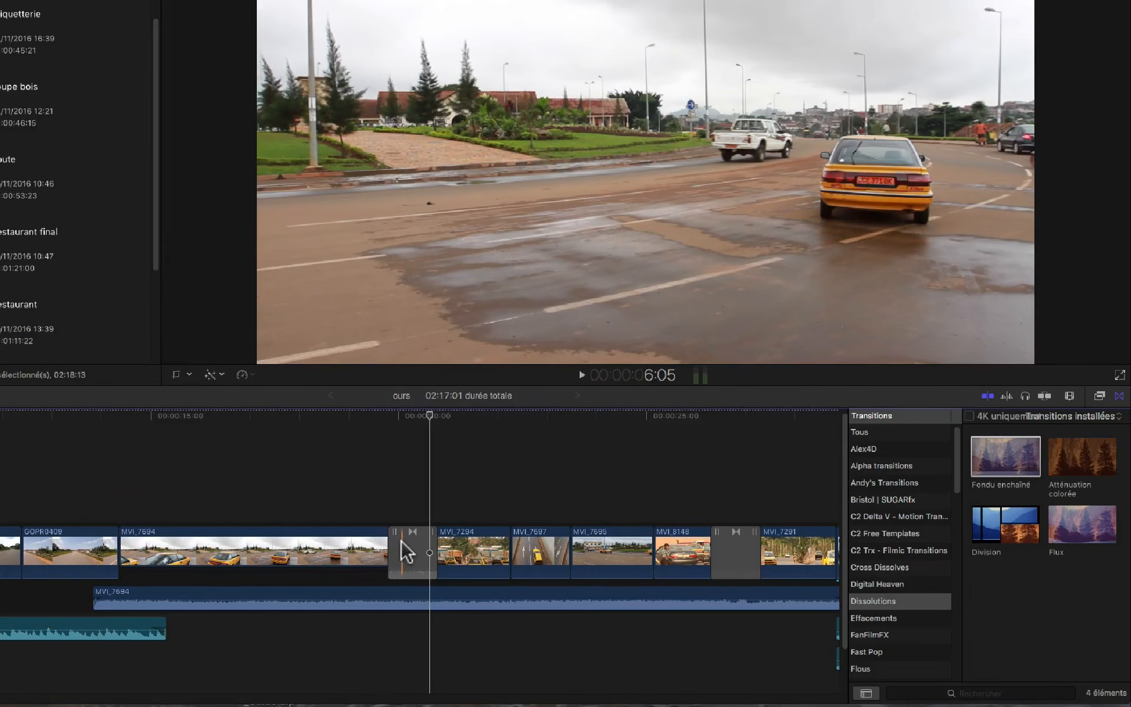
{"action": "key", "text": "ctrl+z"}
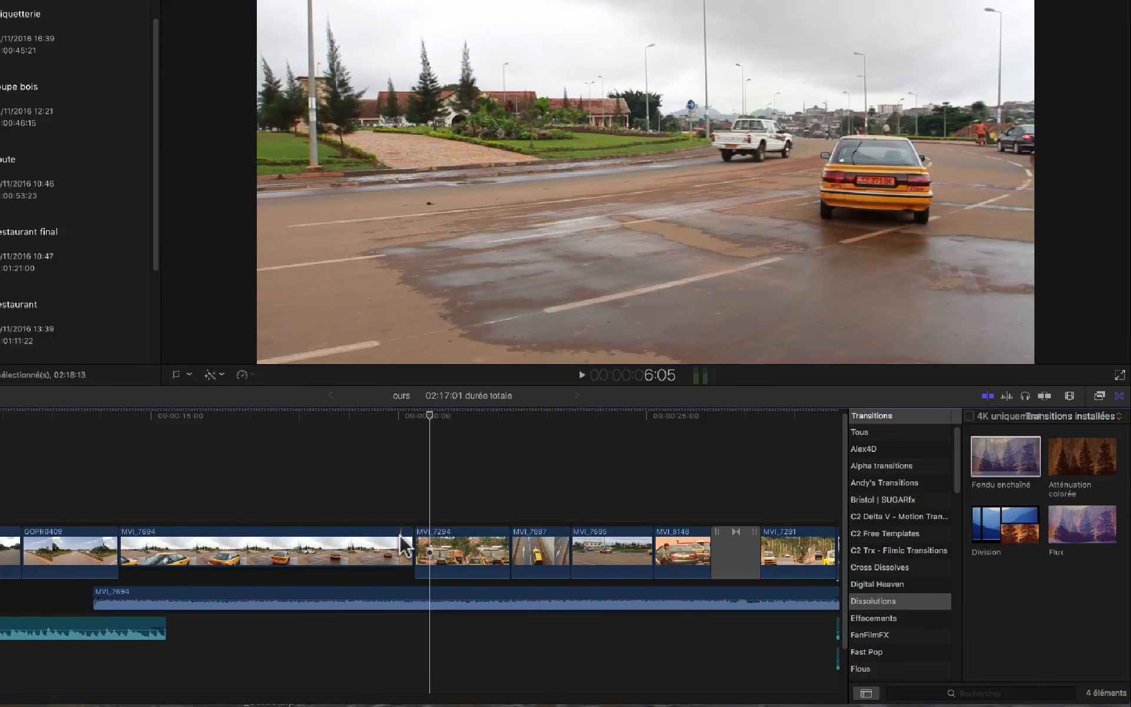
Step: Apply the default transition to the MVI_7694, MVI_7294, MVI_7697 and MVI_7695 clips together, and remove the added transitions
{"action": "left_click_drag", "start_coordinate": [394, 466], "coordinate": [595, 542]}
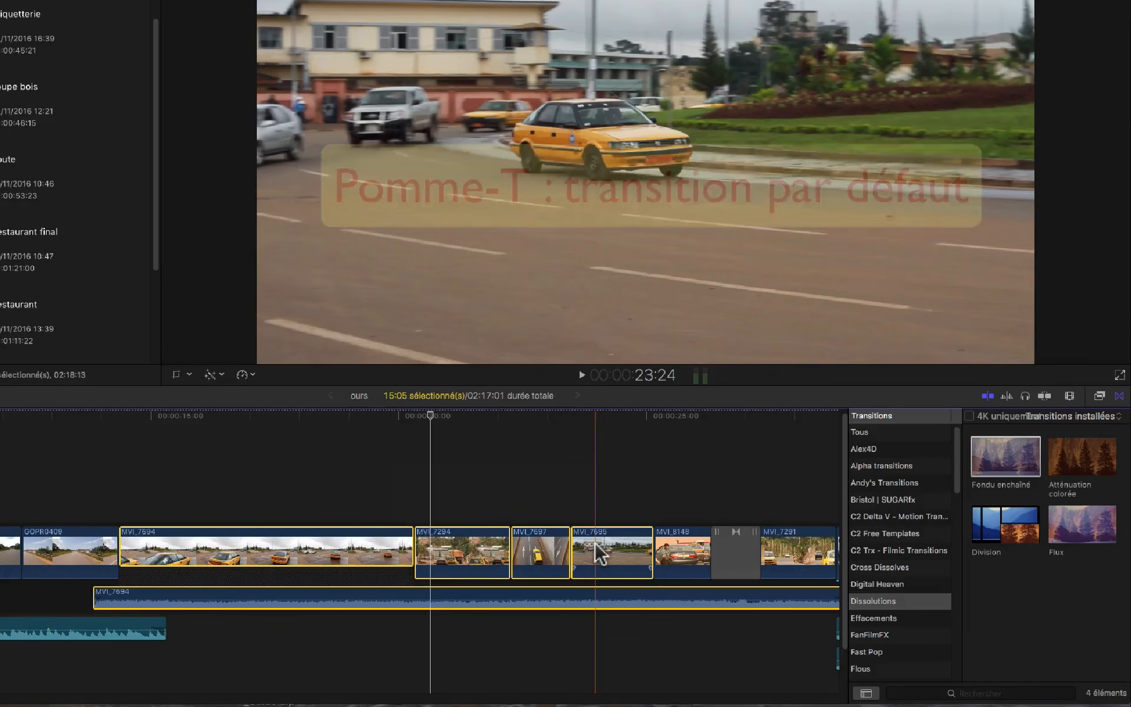
{"action": "key", "text": "super+t"}
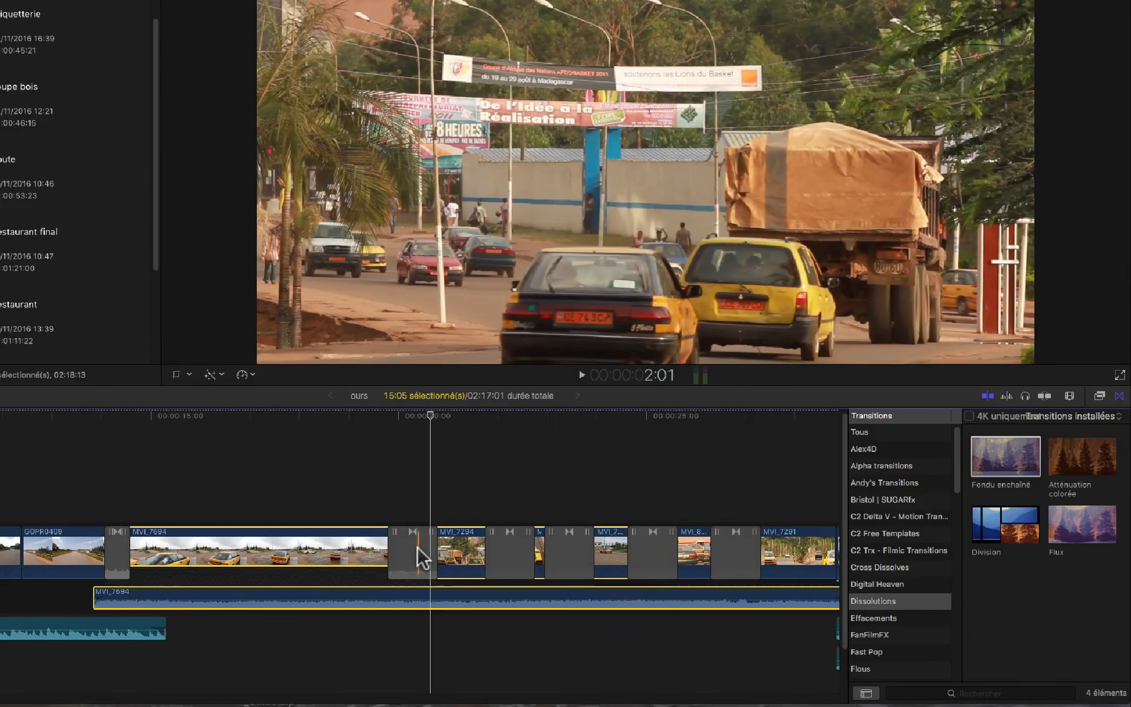
{"action": "key", "text": "Delete"}
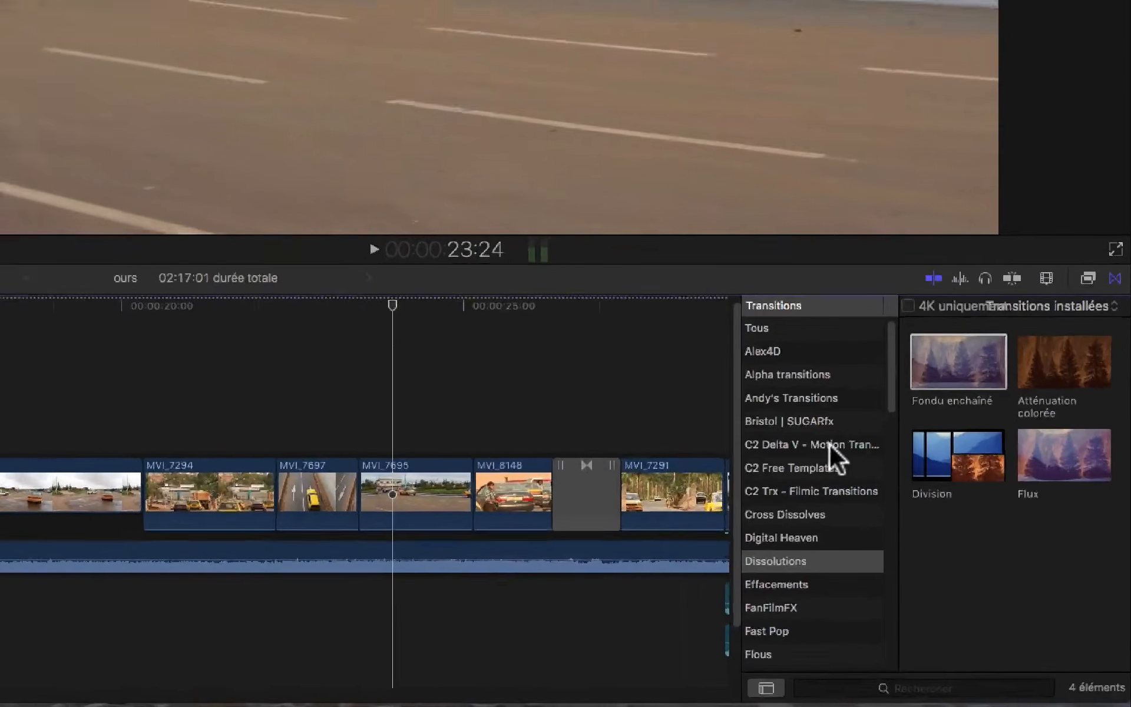
Step: Make Zoom et panoramique from the Flous category the default transition
{"action": "left_click", "coordinate": [763, 650]}
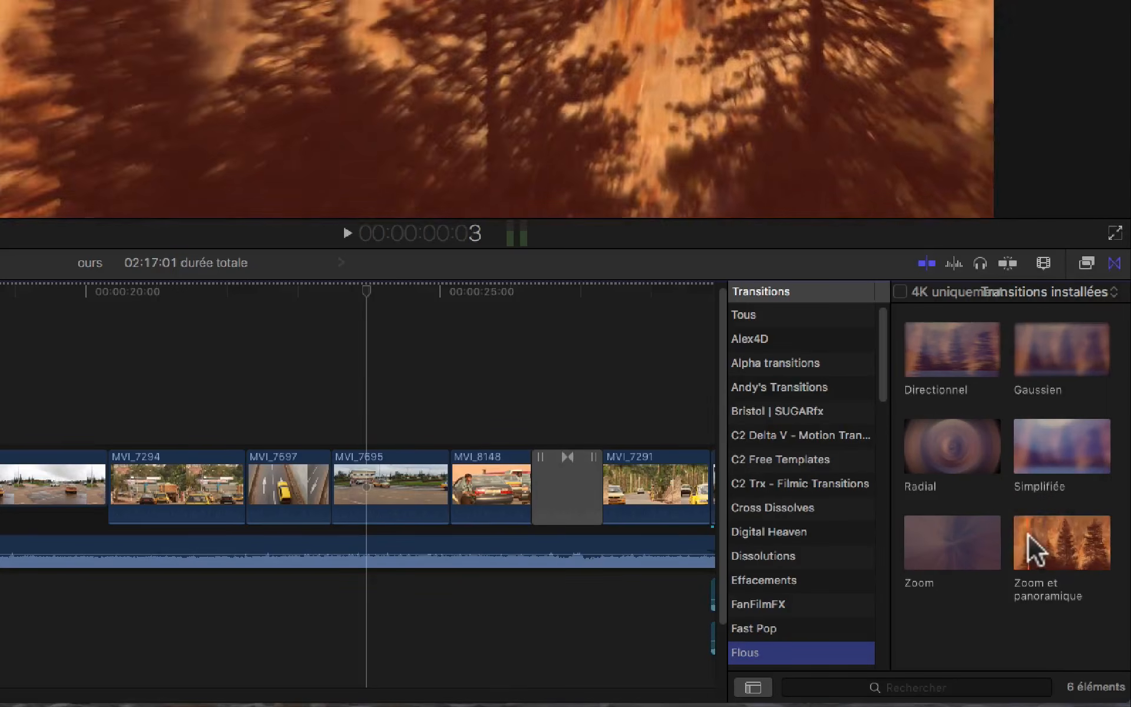
{"action": "left_click", "coordinate": [1033, 533]}
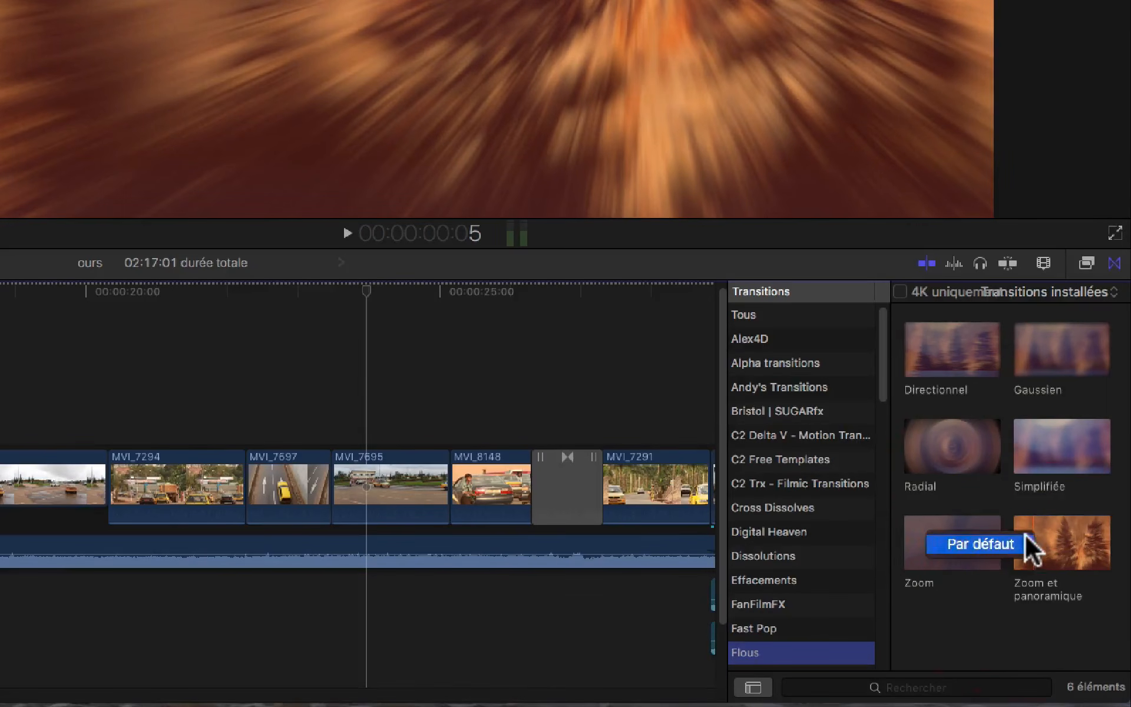
{"action": "left_click", "coordinate": [1015, 538]}
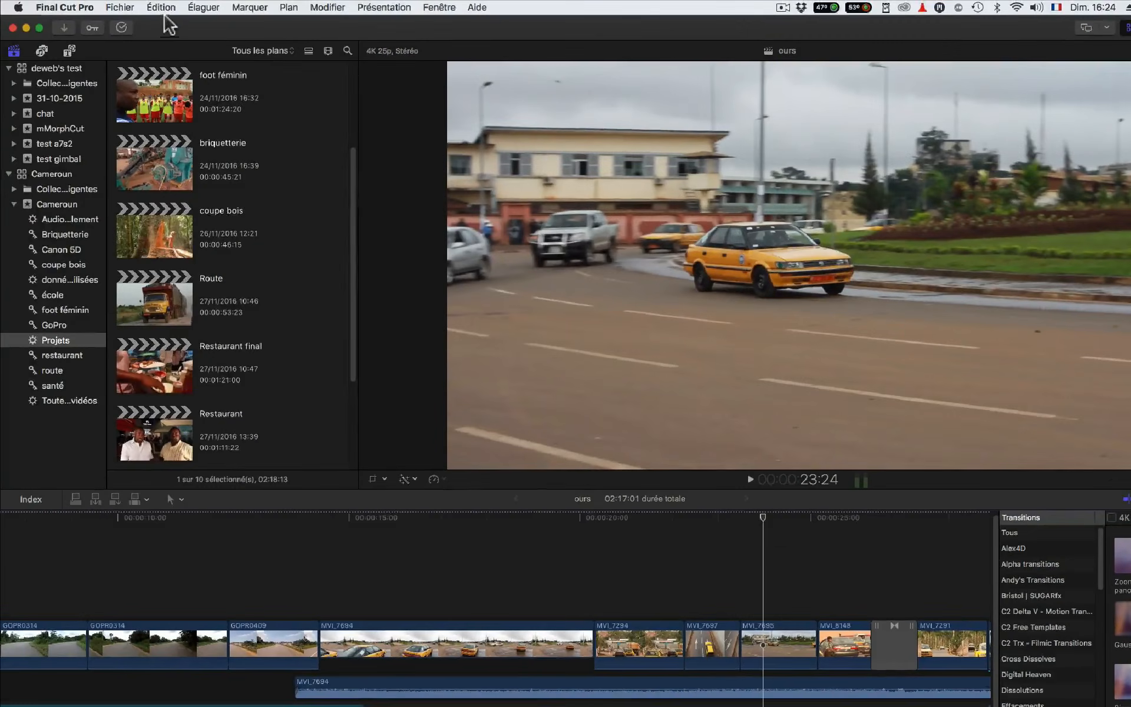
Step: Apply the default Zoom et panoramique transition at the end edge of MVI_7694
{"action": "left_click", "coordinate": [161, 7]}
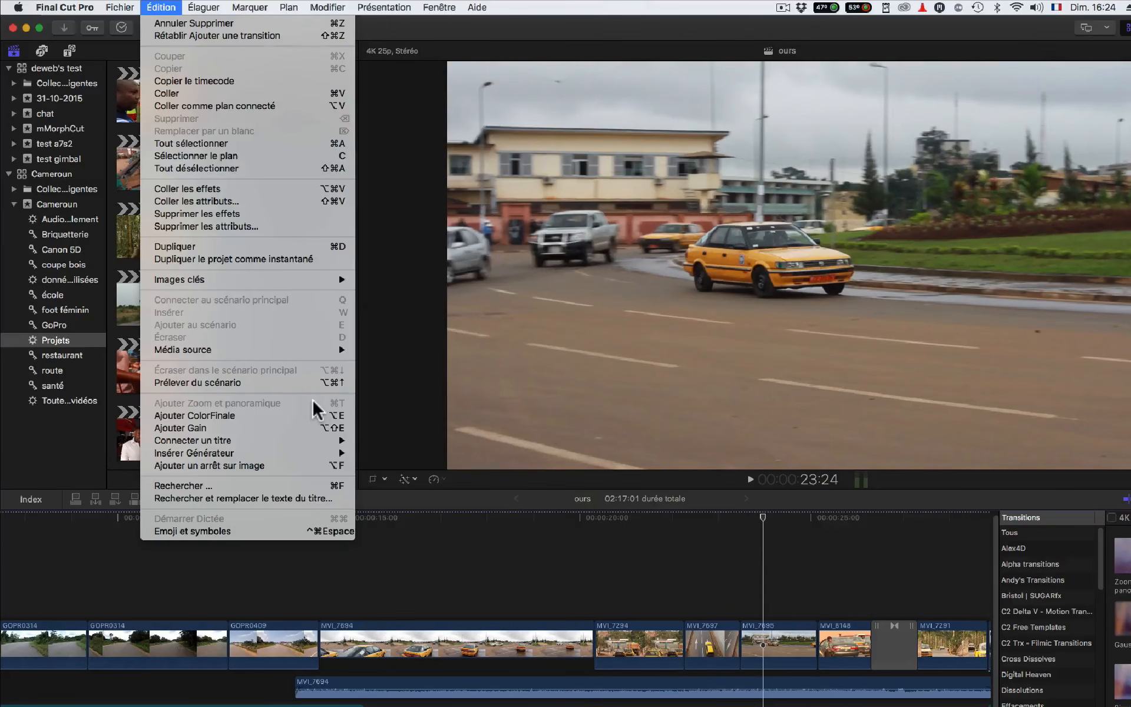
{"action": "left_click", "coordinate": [636, 545]}
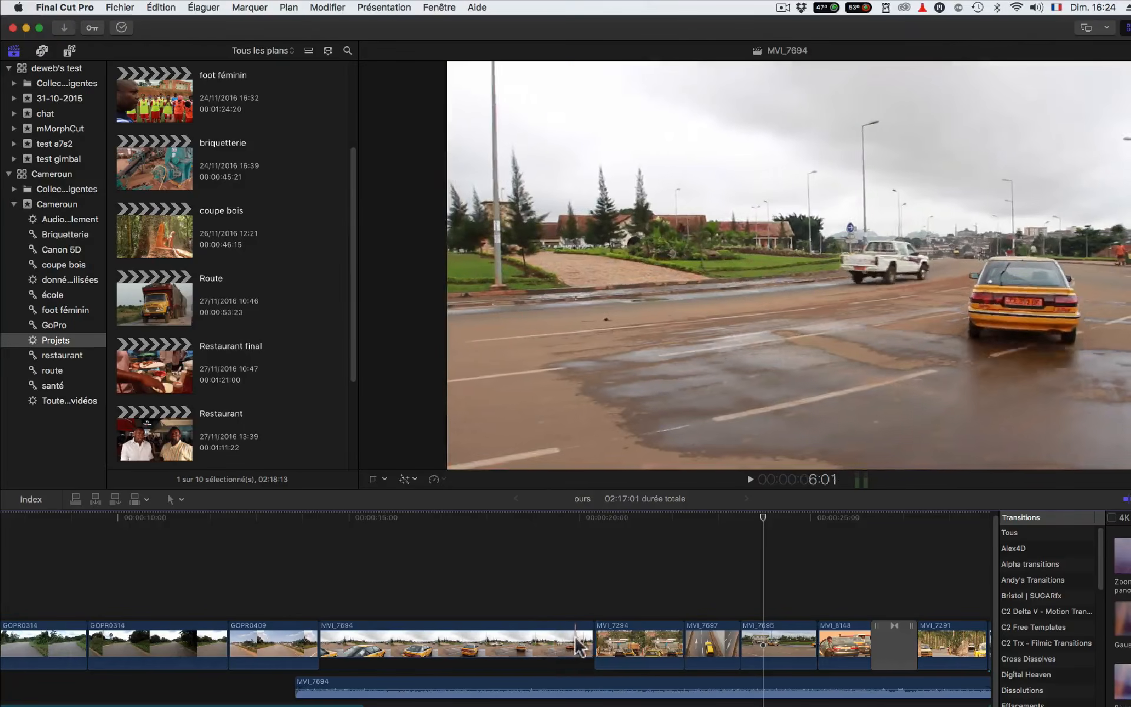
{"action": "left_click", "coordinate": [588, 638]}
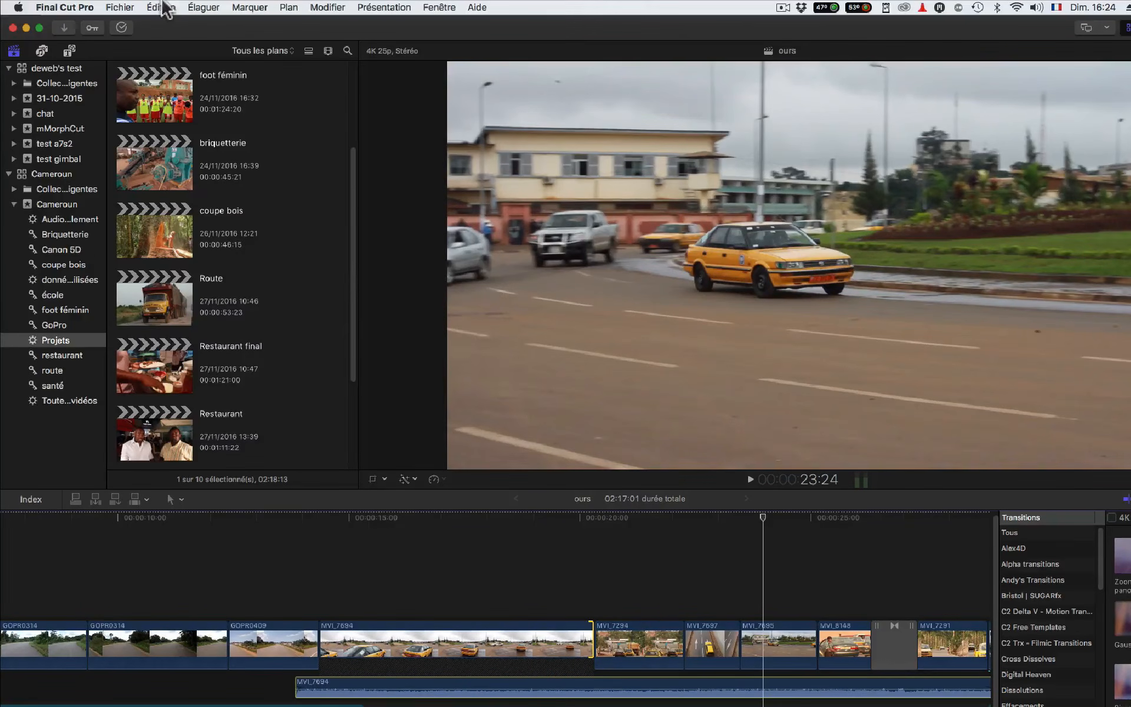
{"action": "left_click", "coordinate": [161, 8]}
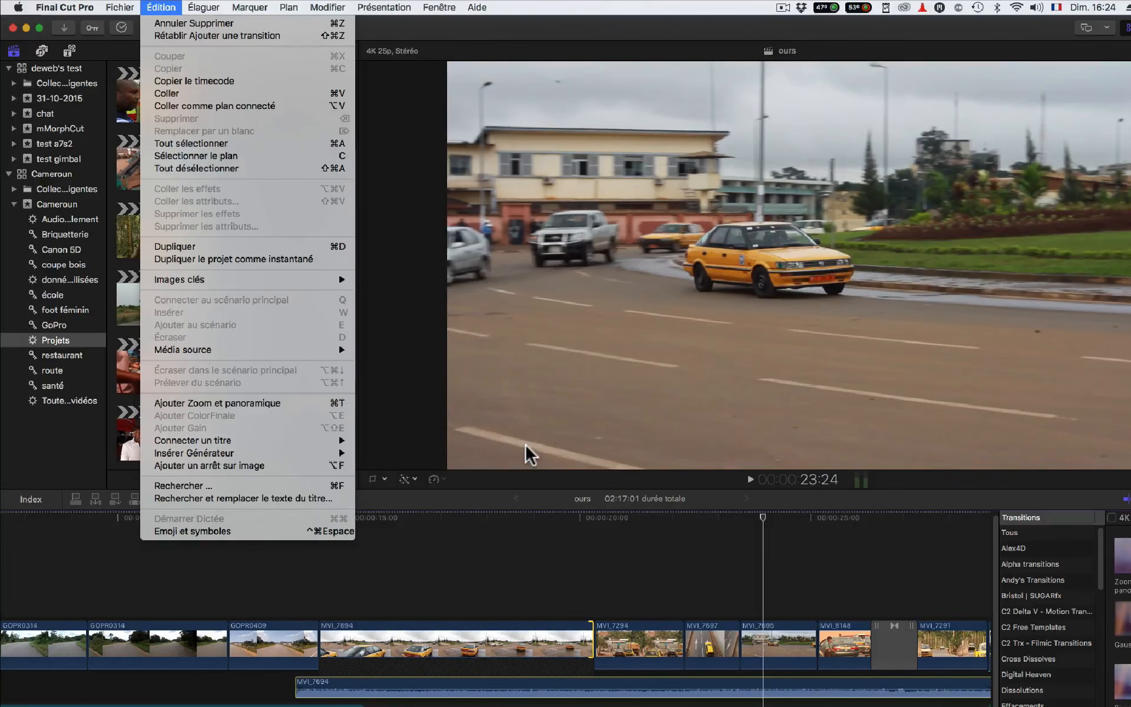
{"action": "key", "text": "super+t"}
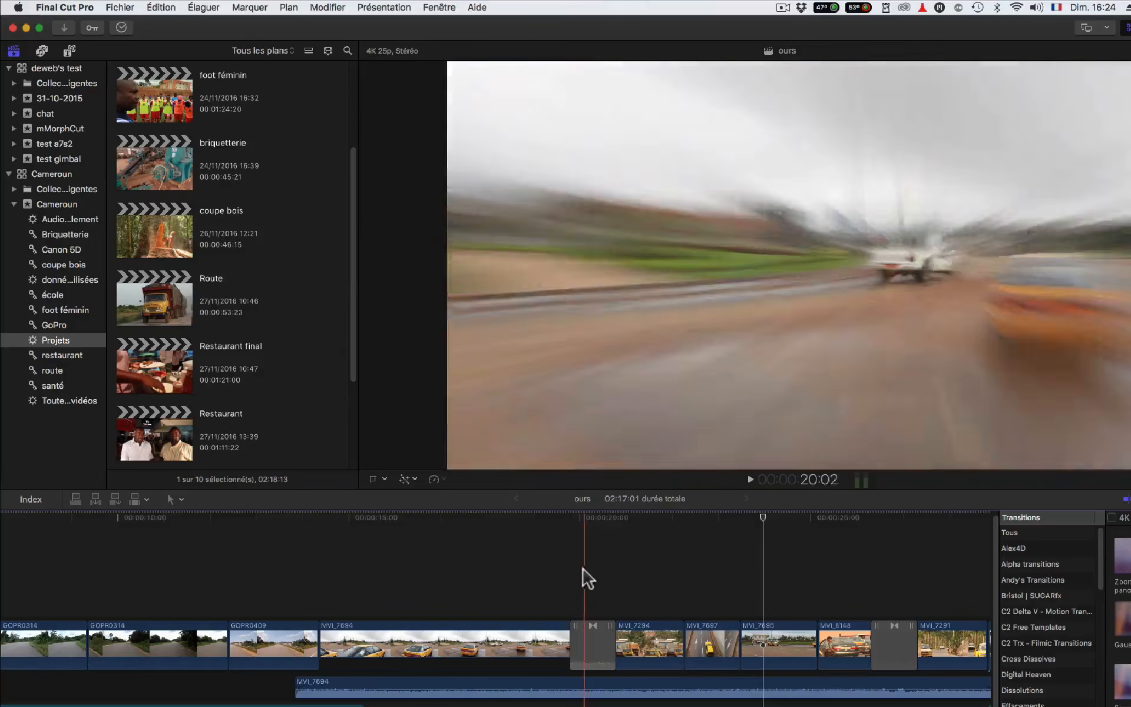
Step: Play back the Zoom et panoramique transition between MVI_7694 and MVI_7294 to review its effect
{"action": "key", "text": "space"}
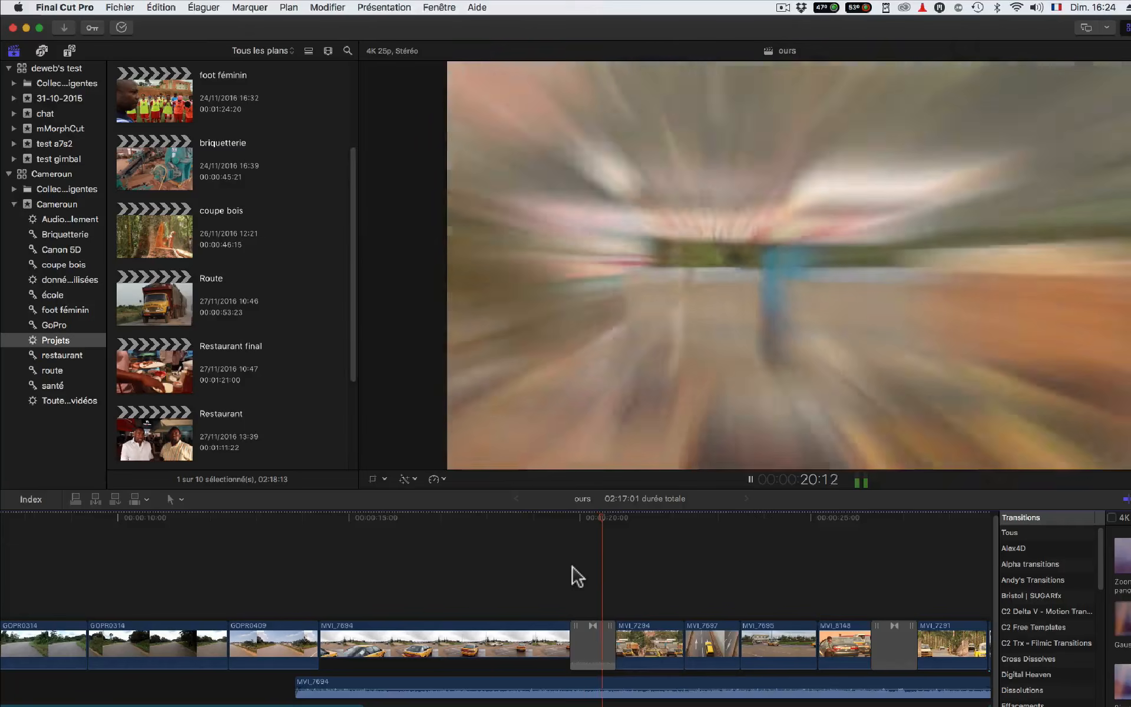
{"action": "key", "text": "space"}
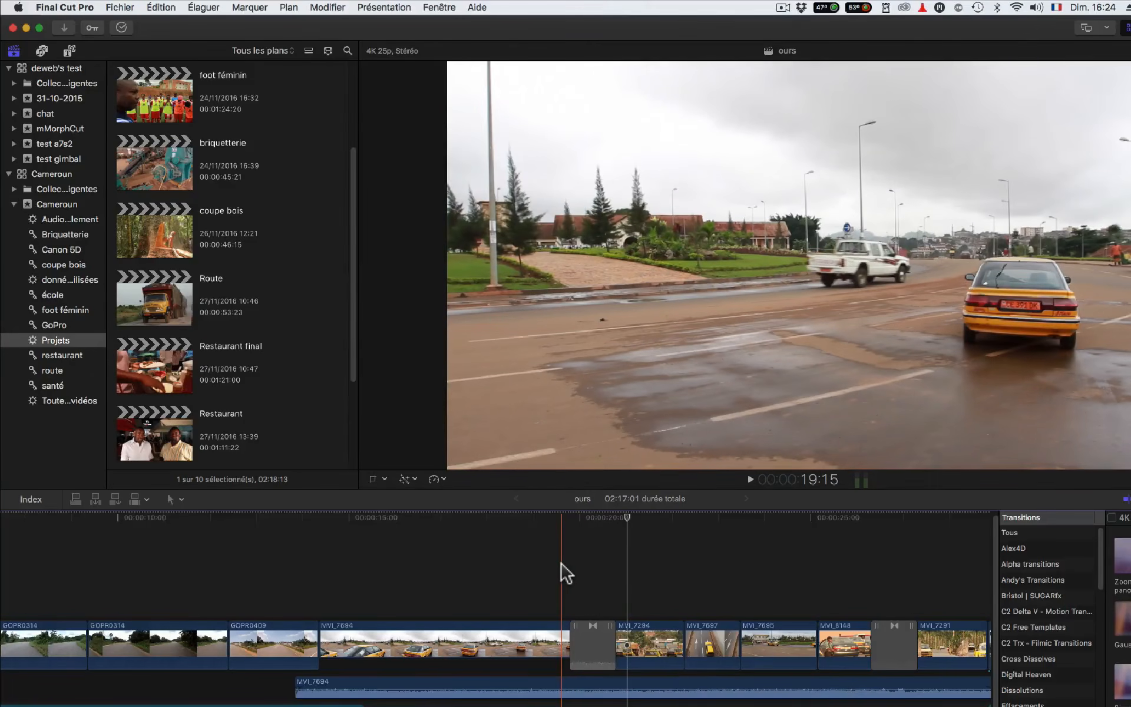
{"action": "key", "text": "space"}
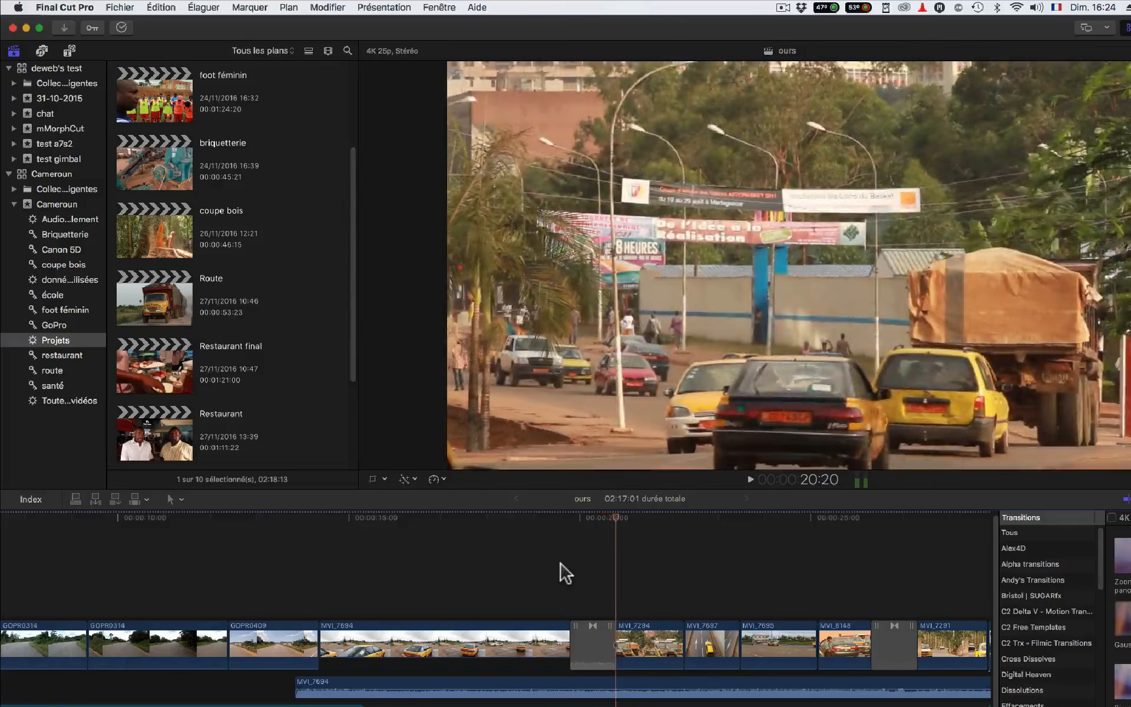
{"action": "key", "text": "space"}
Step: Delete the transitions between MVI_8148 and MVI_7291 and between MVI_7694 and MVI_7294
{"action": "left_click", "coordinate": [878, 639]}
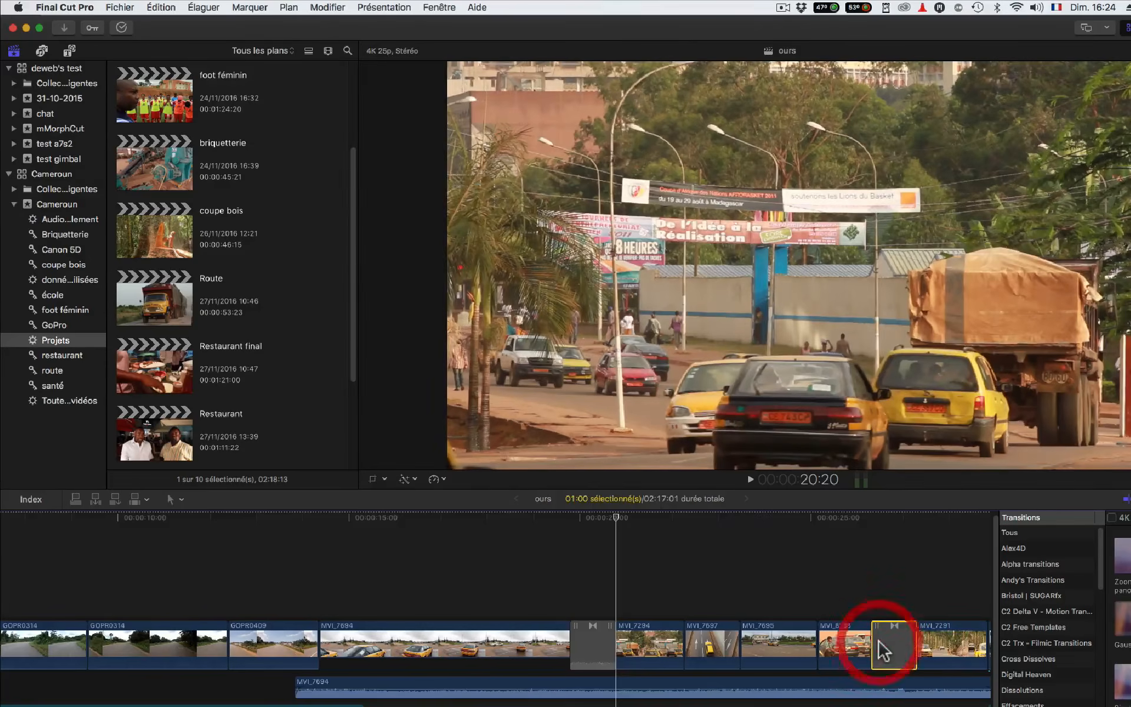
{"action": "key", "text": "Delete"}
{"action": "left_click", "coordinate": [601, 648]}
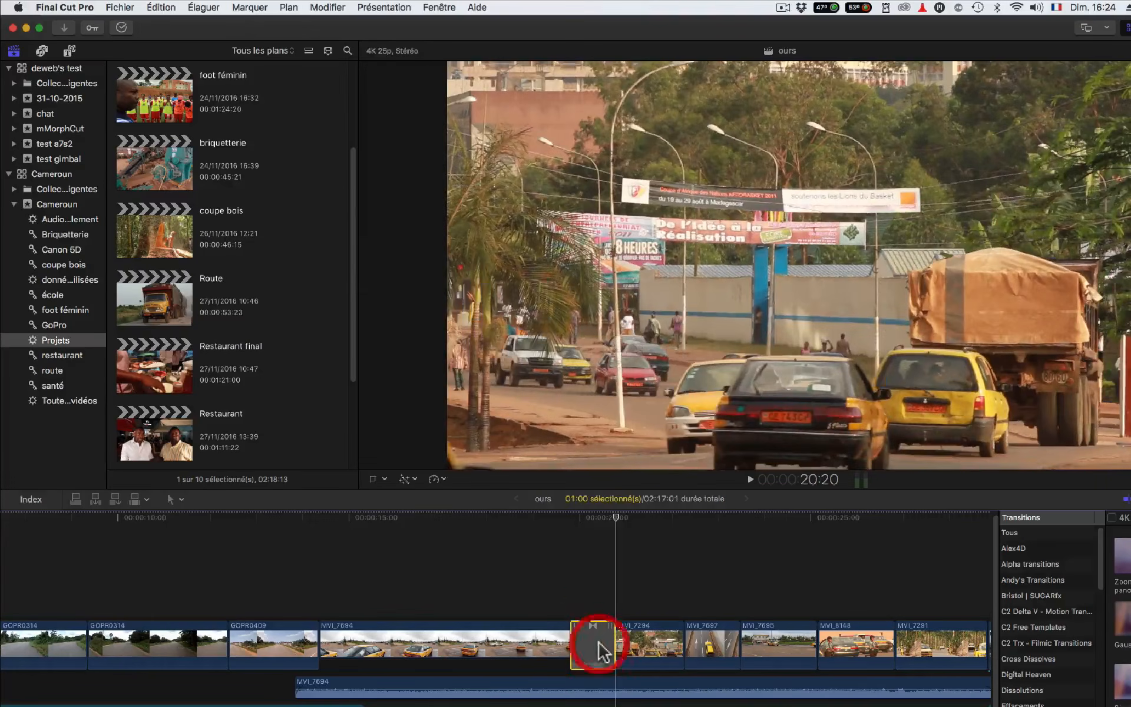
{"action": "key", "text": "Delete"}
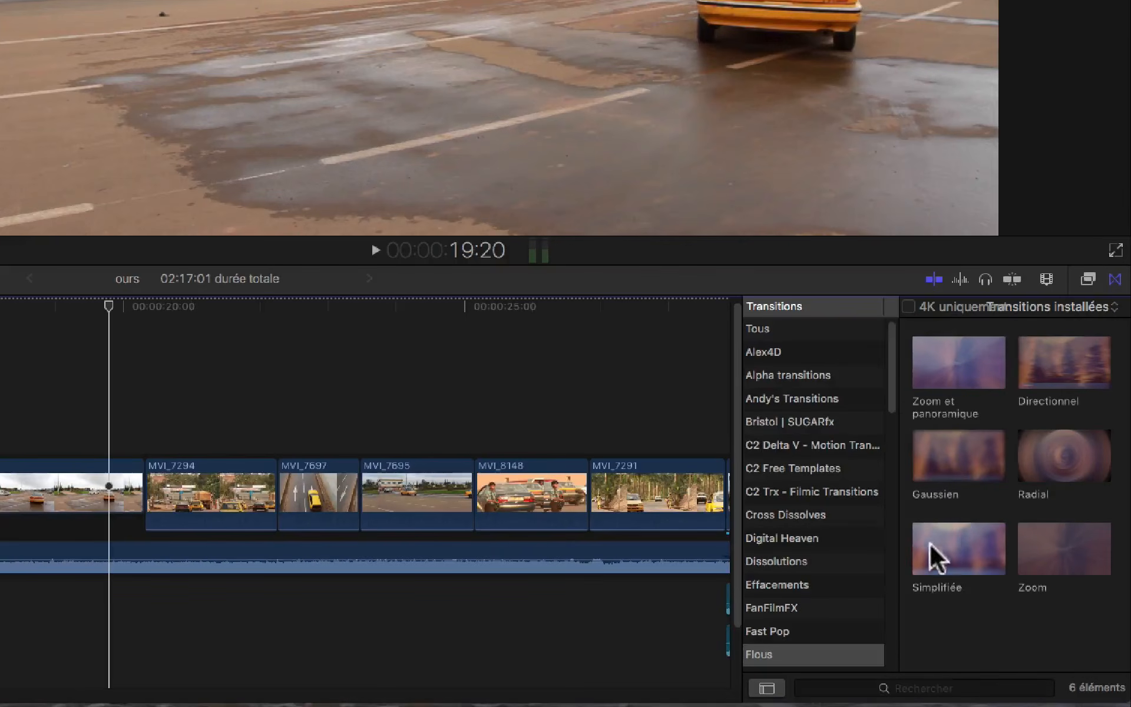
Step: Add the second Rotation transition from the Mouvements category at the cut between MVI_7694 and MVI_7294
{"action": "scroll", "coordinate": [857, 556], "scroll_direction": "down", "scroll_amount": 5}
{"action": "scroll", "coordinate": [854, 558], "scroll_direction": "down", "scroll_amount": 10}
{"action": "scroll", "coordinate": [855, 558], "scroll_direction": "up", "scroll_amount": 6}
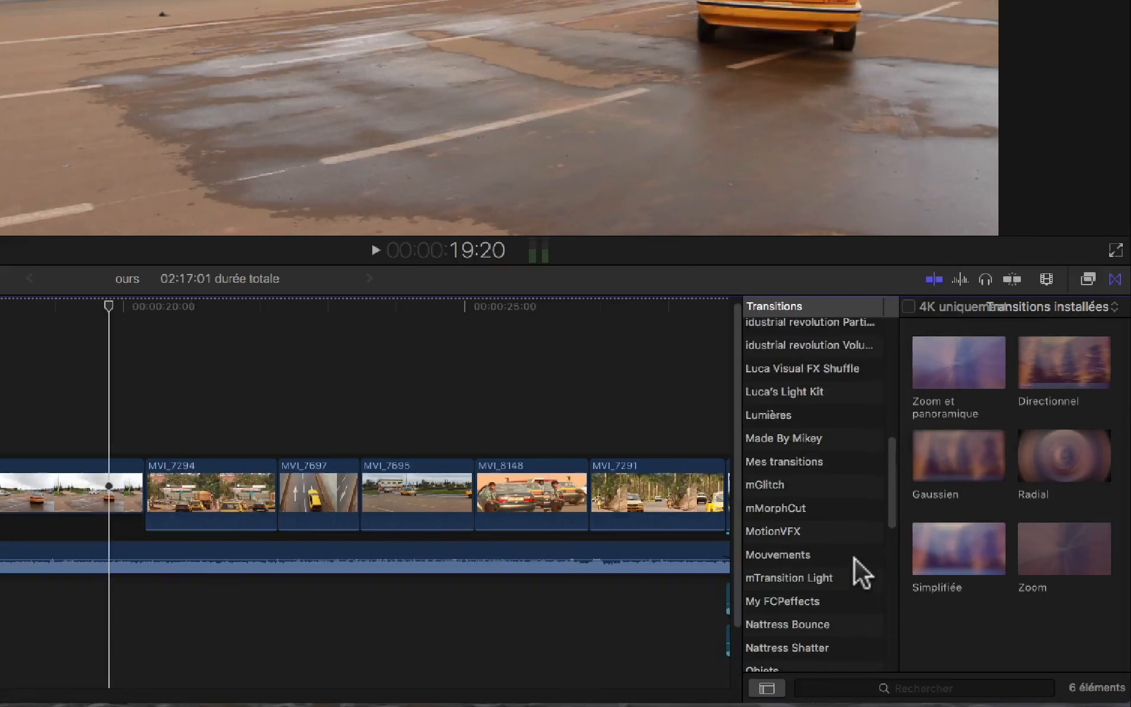
{"action": "left_click", "coordinate": [790, 556]}
{"action": "scroll", "coordinate": [979, 475], "scroll_direction": "down", "scroll_amount": 10}
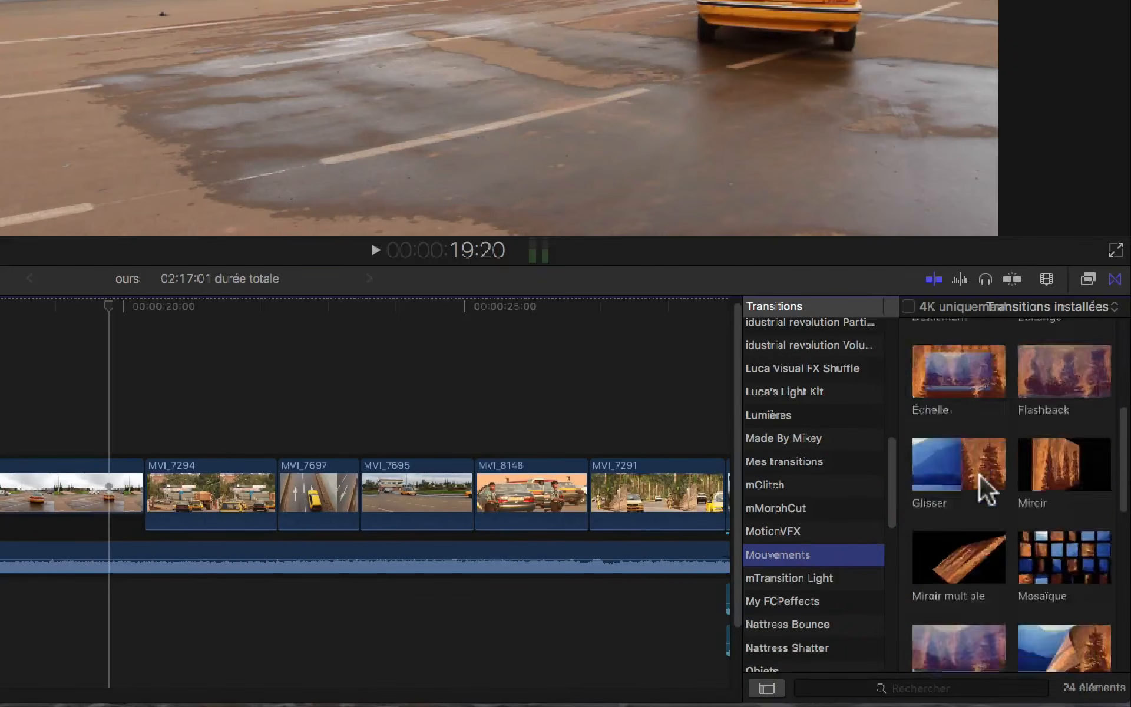
{"action": "left_click", "coordinate": [992, 560]}
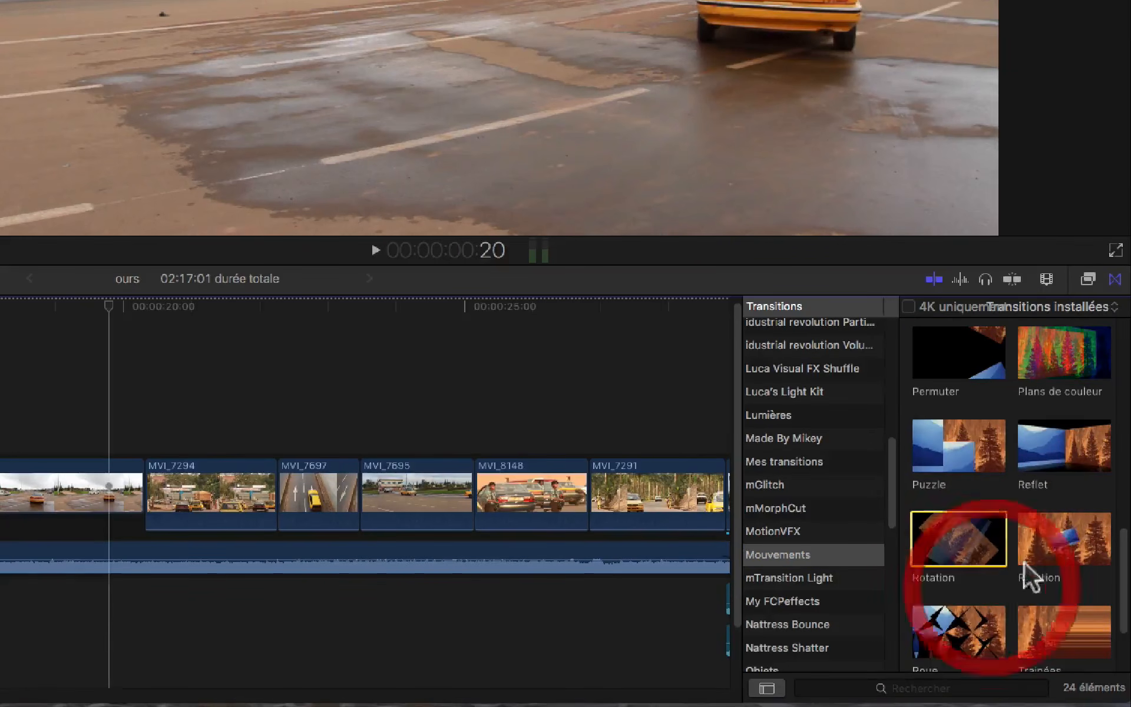
{"action": "left_click_drag", "start_coordinate": [1060, 530], "coordinate": [118, 476]}
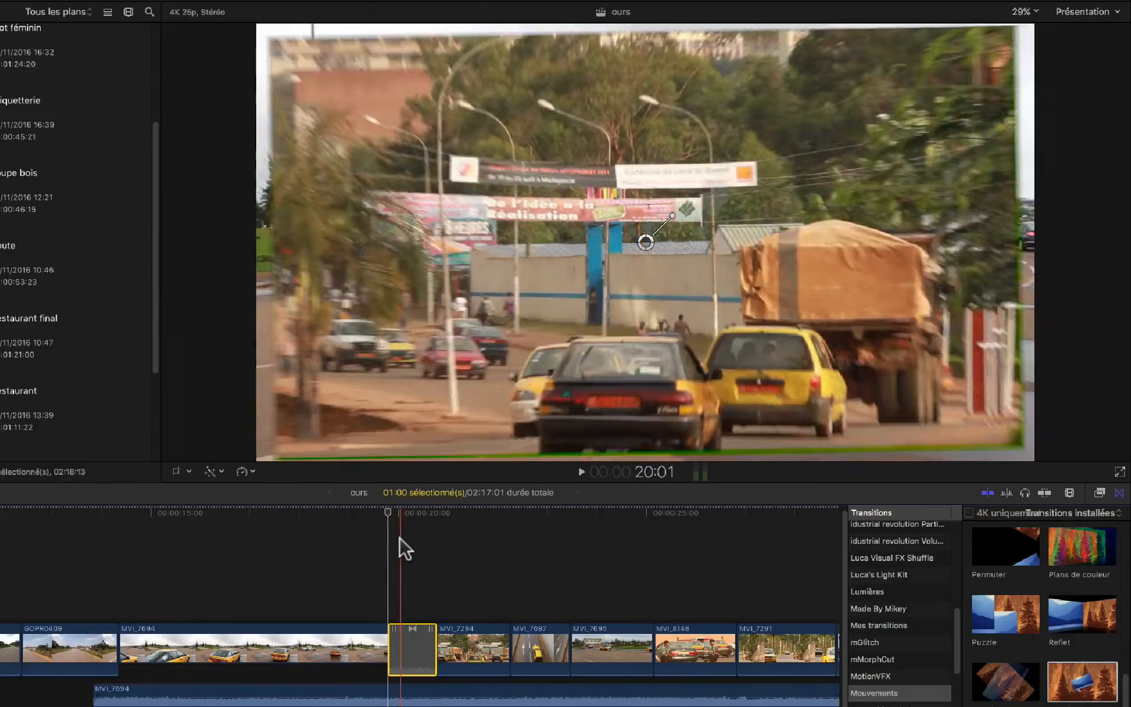
Step: Play back the Rotation transition between MVI_7694 and MVI_7294 and open its parameters in the inspector
{"action": "key", "text": "space"}
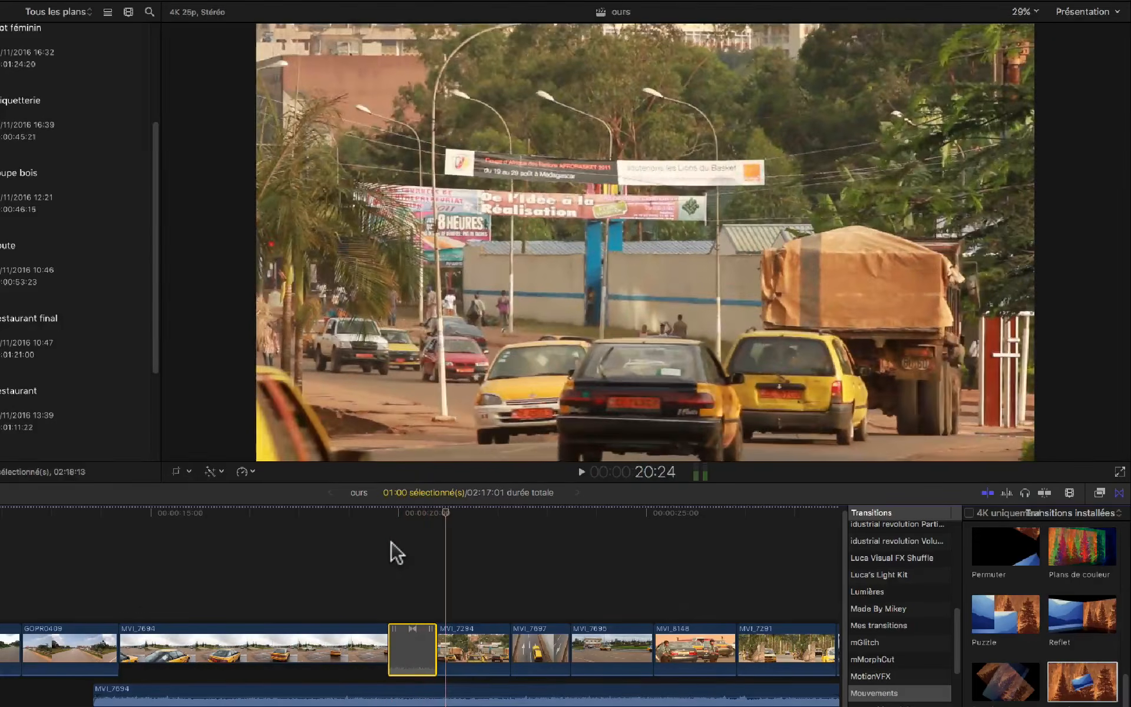
{"action": "key", "text": "space"}
{"action": "left_click", "coordinate": [410, 536]}
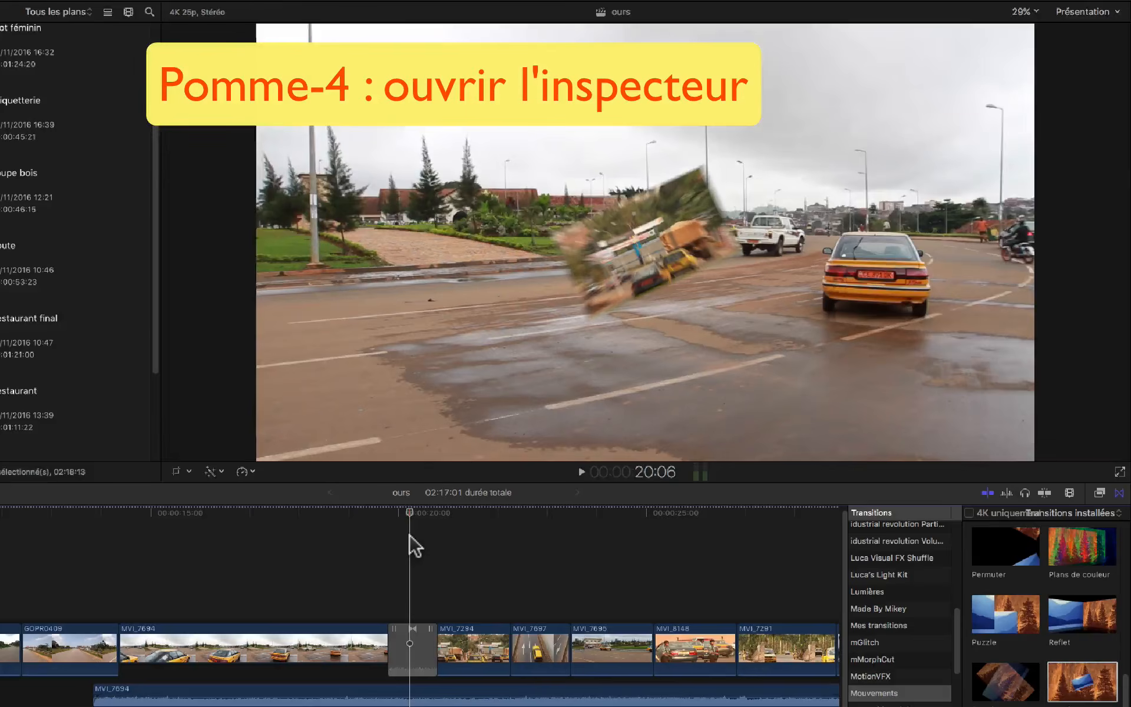
{"action": "key", "text": "super+4"}
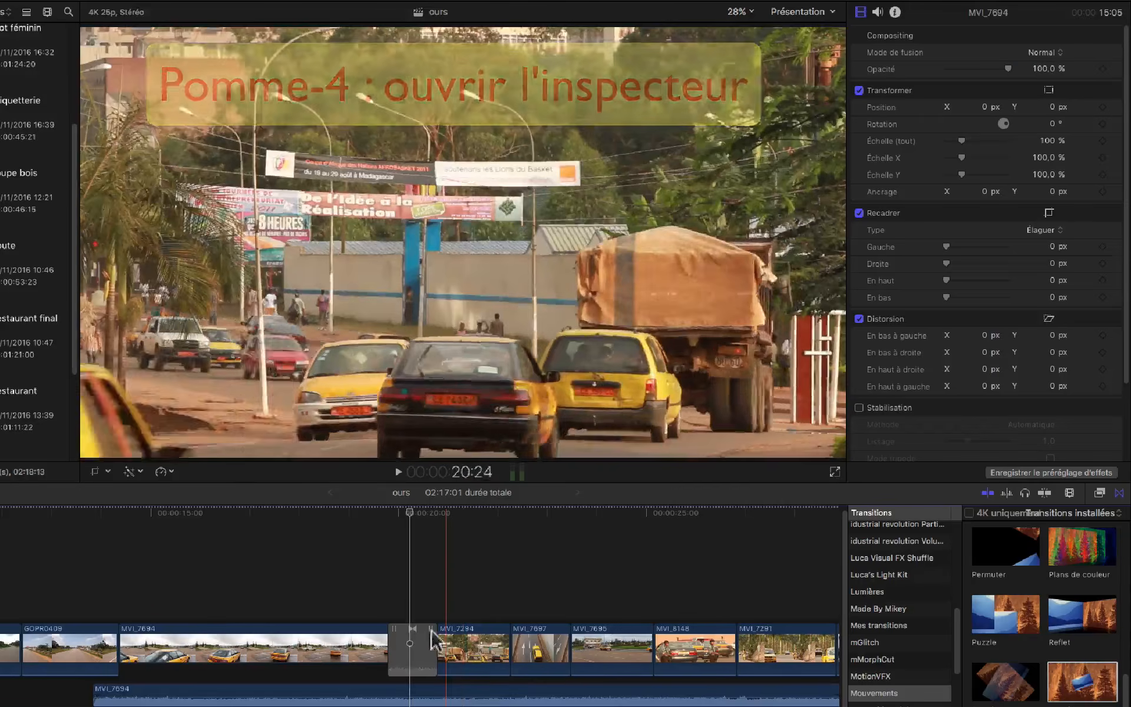
{"action": "left_click", "coordinate": [411, 652]}
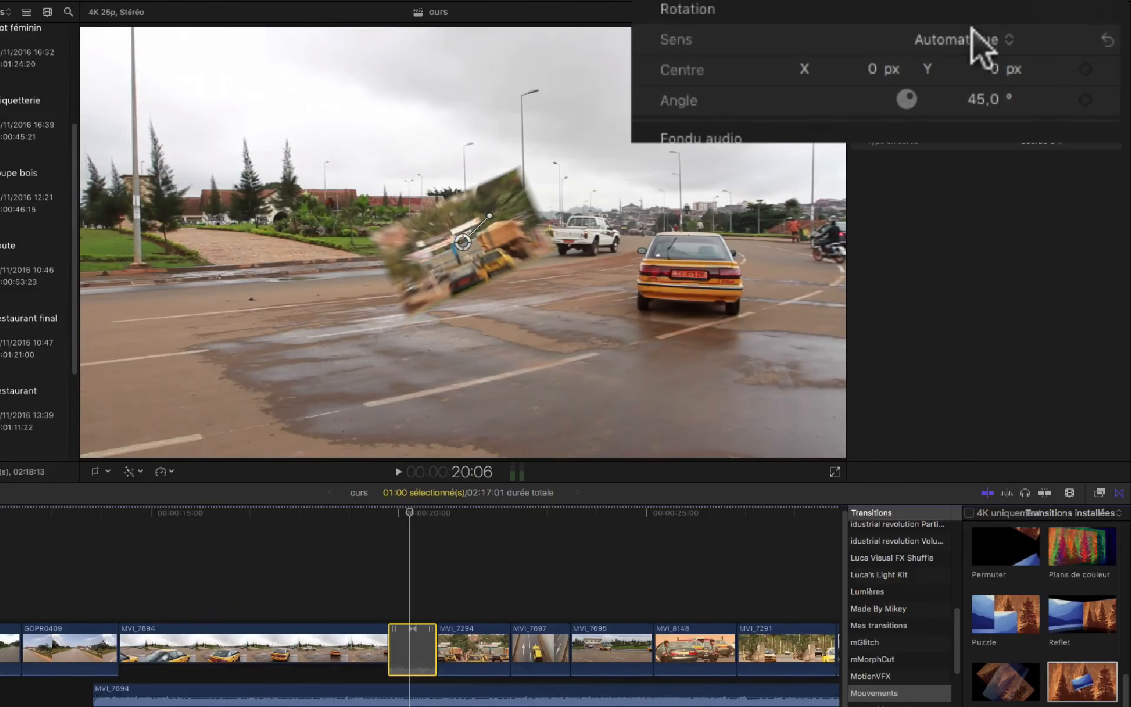
Step: Set the Rotation transition's Sens parameter to Entrée, and switch it to Sortie
{"action": "left_click", "coordinate": [975, 40]}
{"action": "left_click", "coordinate": [978, 61]}
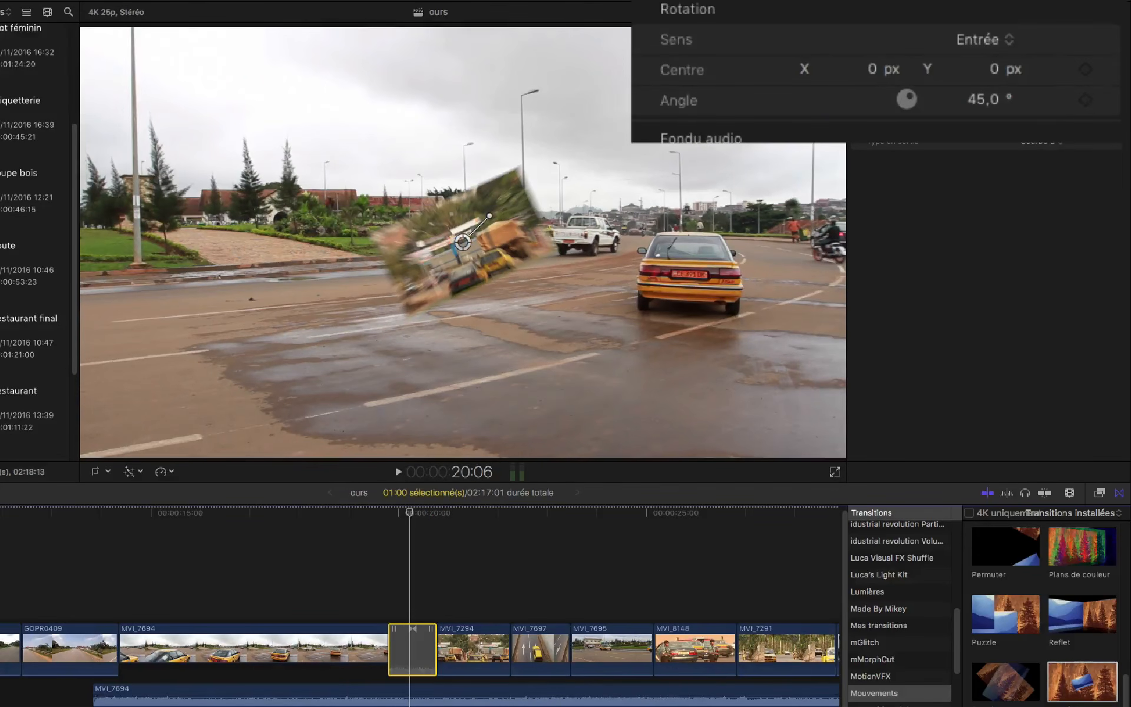
{"action": "left_click", "coordinate": [993, 39]}
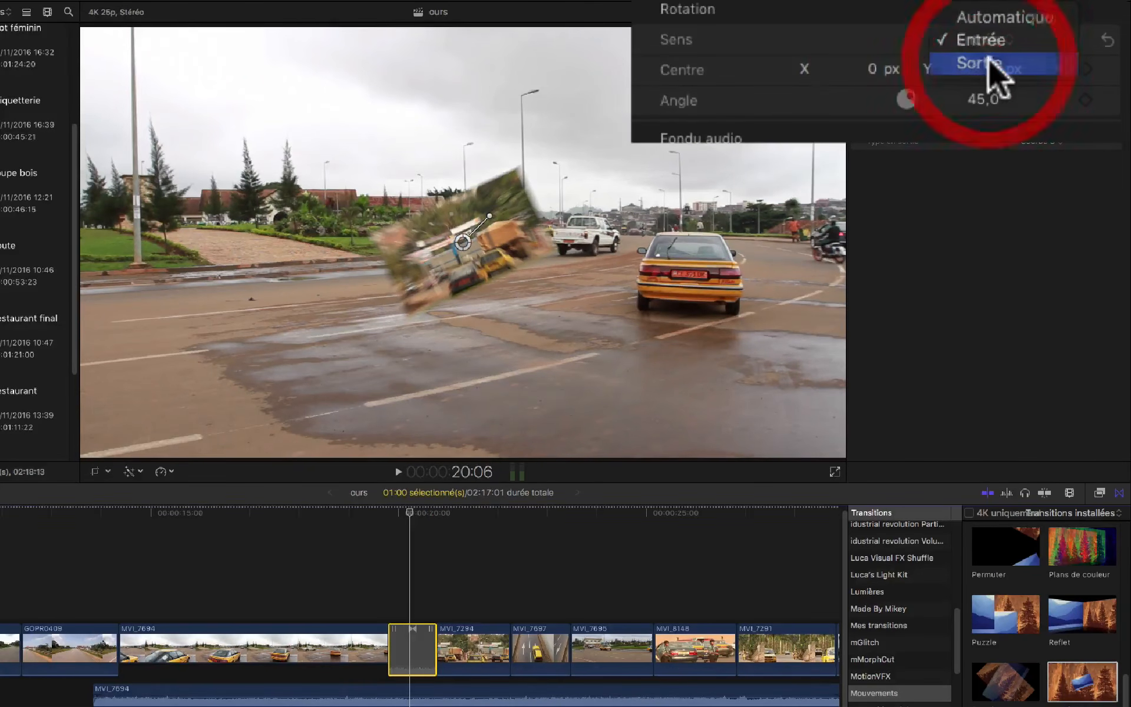
{"action": "left_click", "coordinate": [996, 64]}
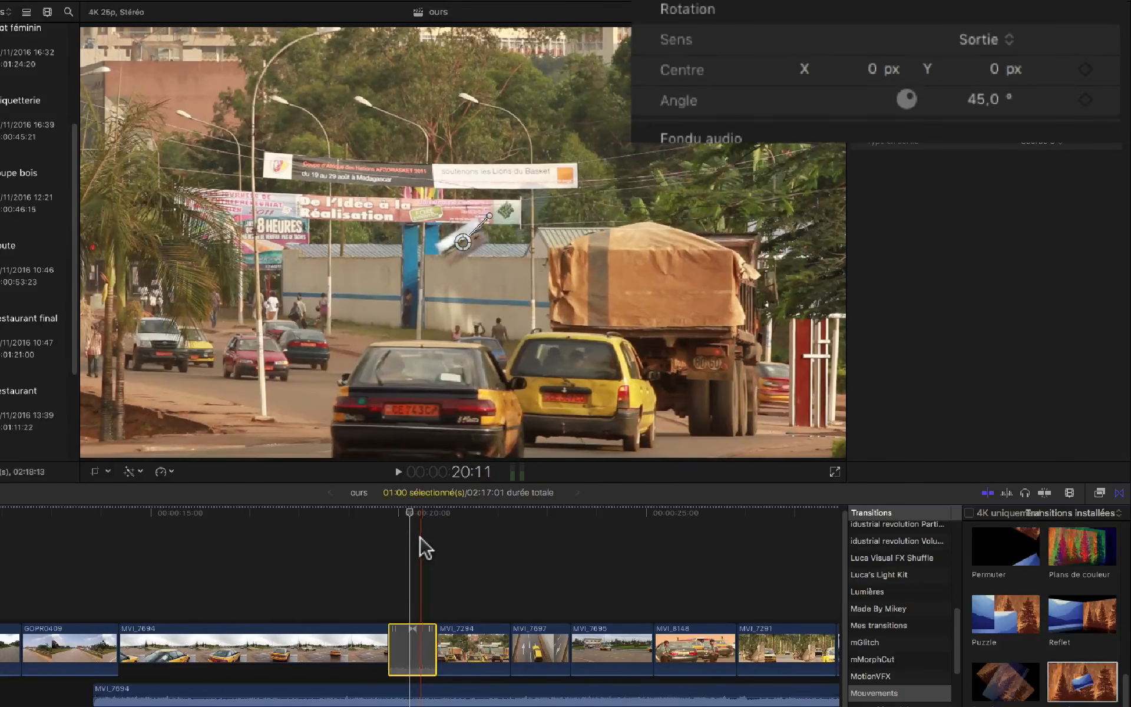
Step: Reposition the Rotation transition's centre to X 0,74 px, Y -0,13 px with an angle of -40,4°, and play it back
{"action": "left_click", "coordinate": [417, 543]}
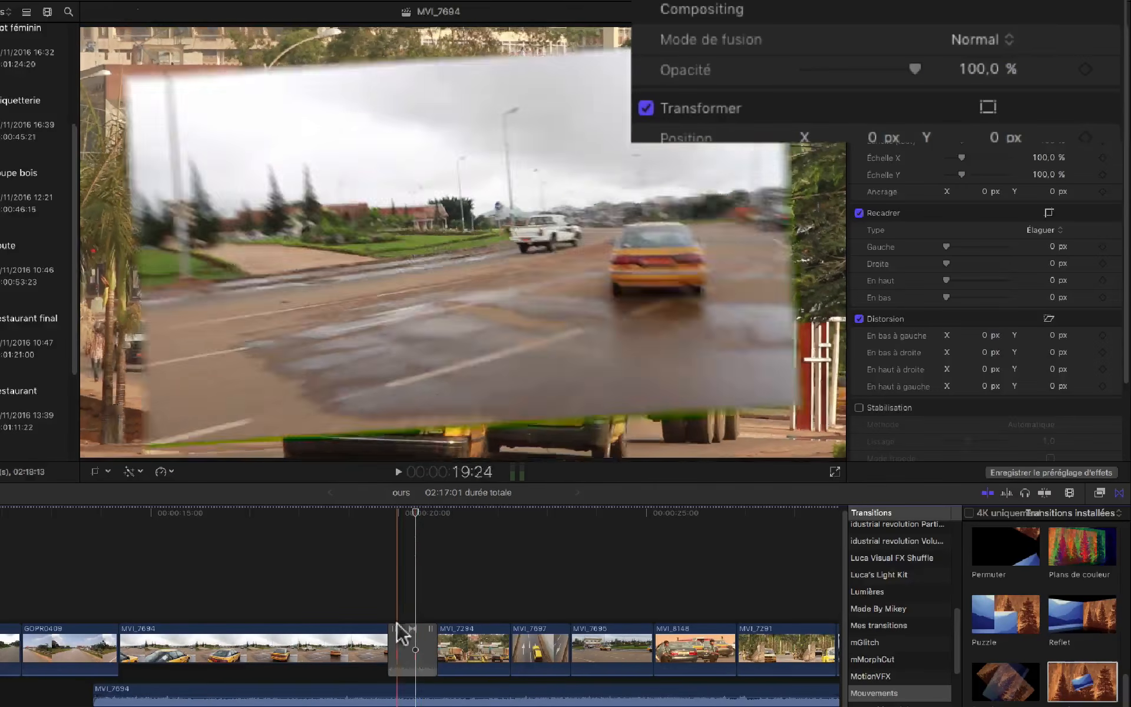
{"action": "left_click", "coordinate": [415, 634]}
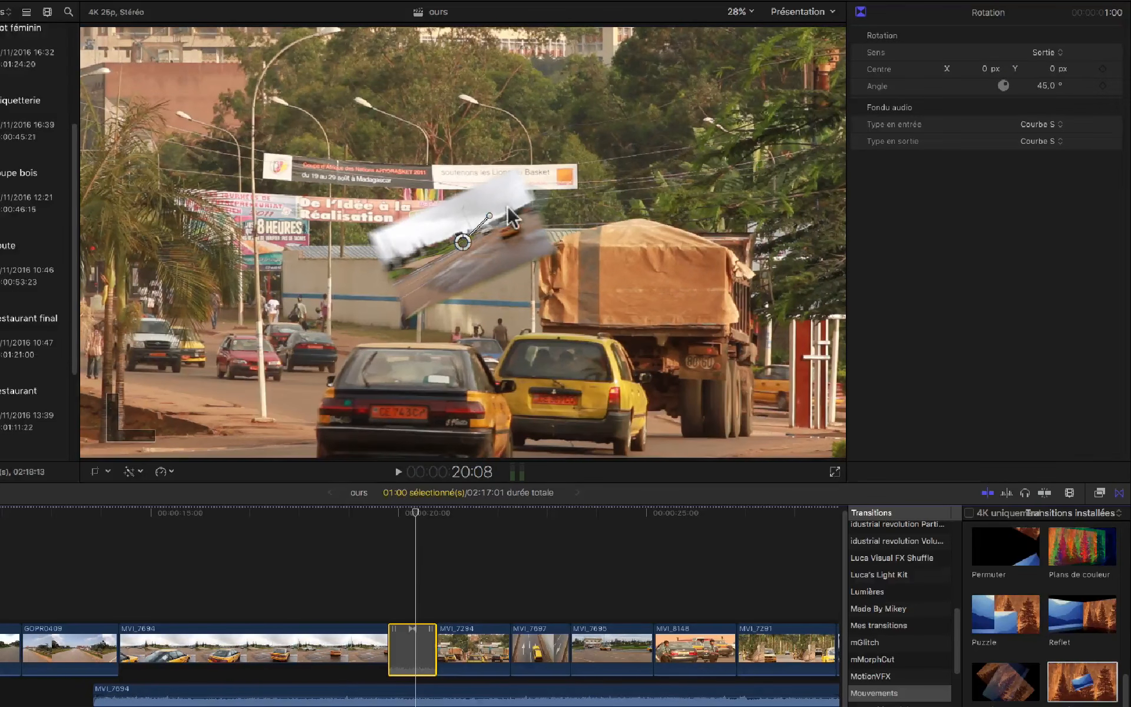
{"action": "mouse_move", "coordinate": [488, 213]}
{"action": "left_mouse_down"}
{"action": "mouse_move", "coordinate": [493, 267]}
{"action": "mouse_move", "coordinate": [450, 247]}
{"action": "mouse_move", "coordinate": [401, 260]}
{"action": "mouse_move", "coordinate": [391, 291]}
{"action": "mouse_move", "coordinate": [341, 301]}
{"action": "mouse_move", "coordinate": [581, 291]}
{"action": "mouse_move", "coordinate": [782, 300]}
{"action": "left_mouse_up"}
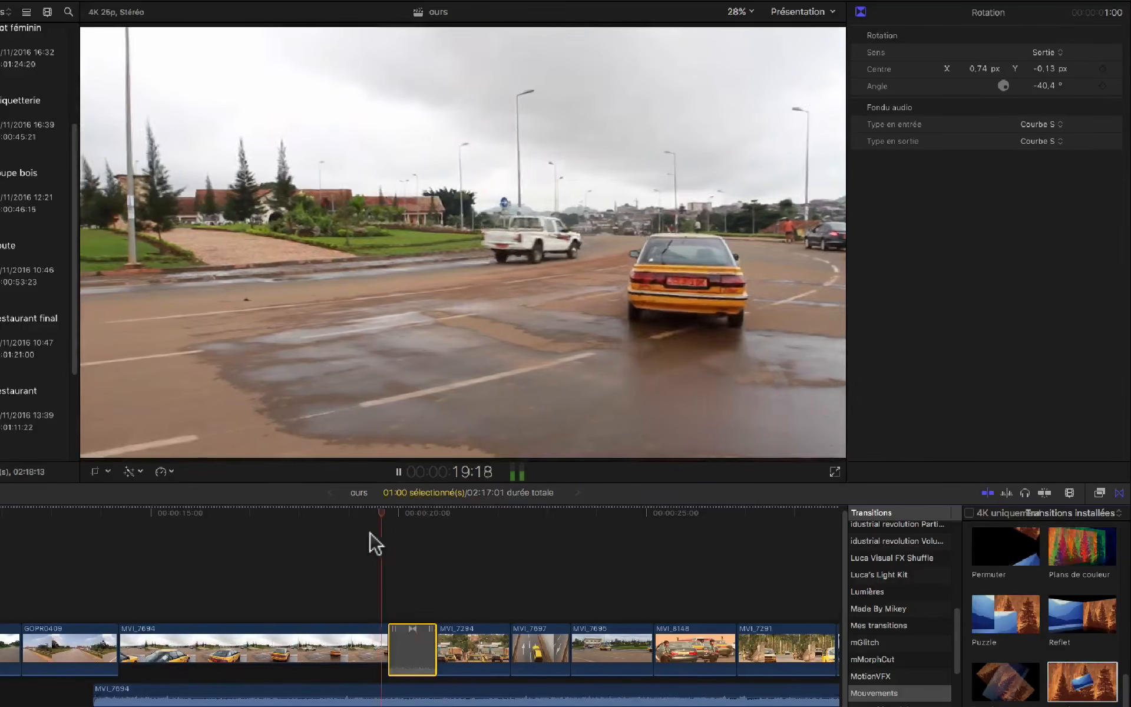
{"action": "key", "text": "space"}
{"action": "key", "text": "space"}
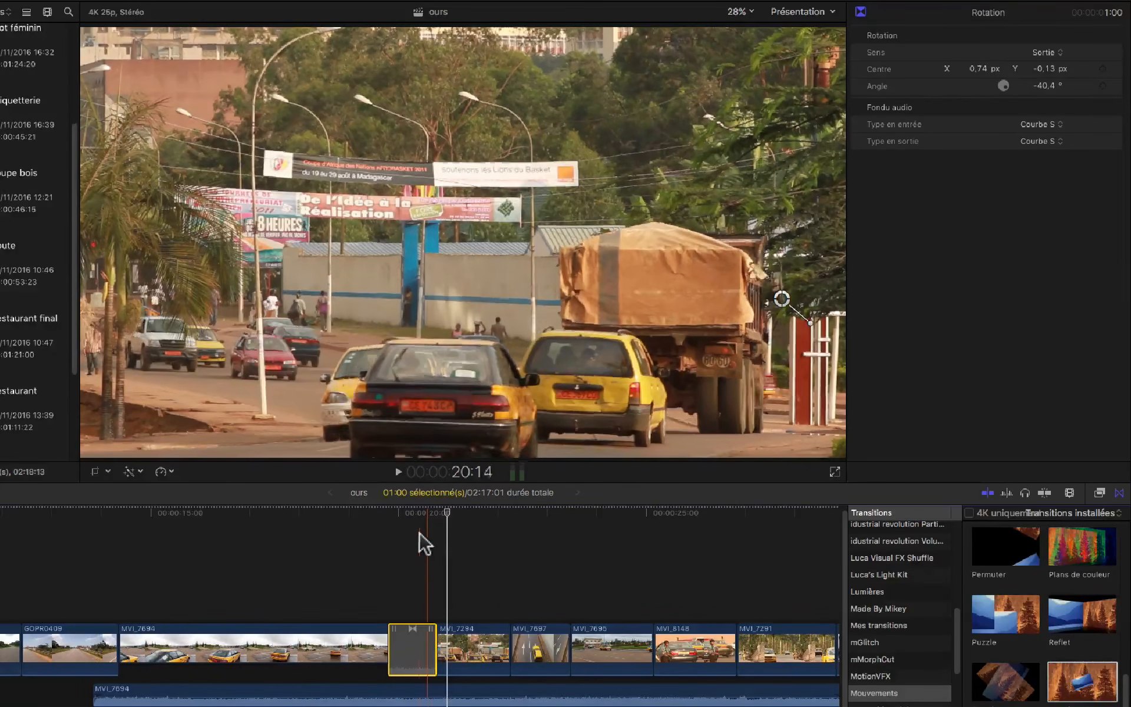
Step: Adjust the Rotation transition's centre to X 0,67 px, Y -0,16 px and its angle to -98,8°, and review the playback
{"action": "left_click", "coordinate": [417, 535]}
{"action": "left_click", "coordinate": [412, 648]}
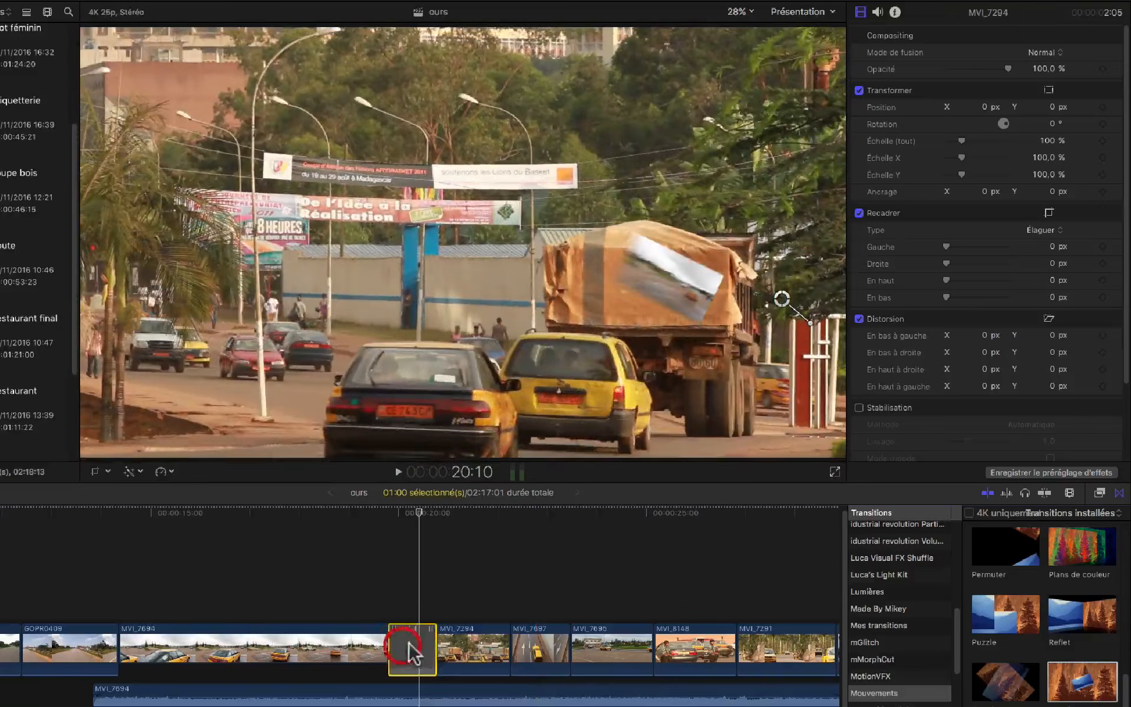
{"action": "left_click_drag", "start_coordinate": [783, 300], "coordinate": [756, 300]}
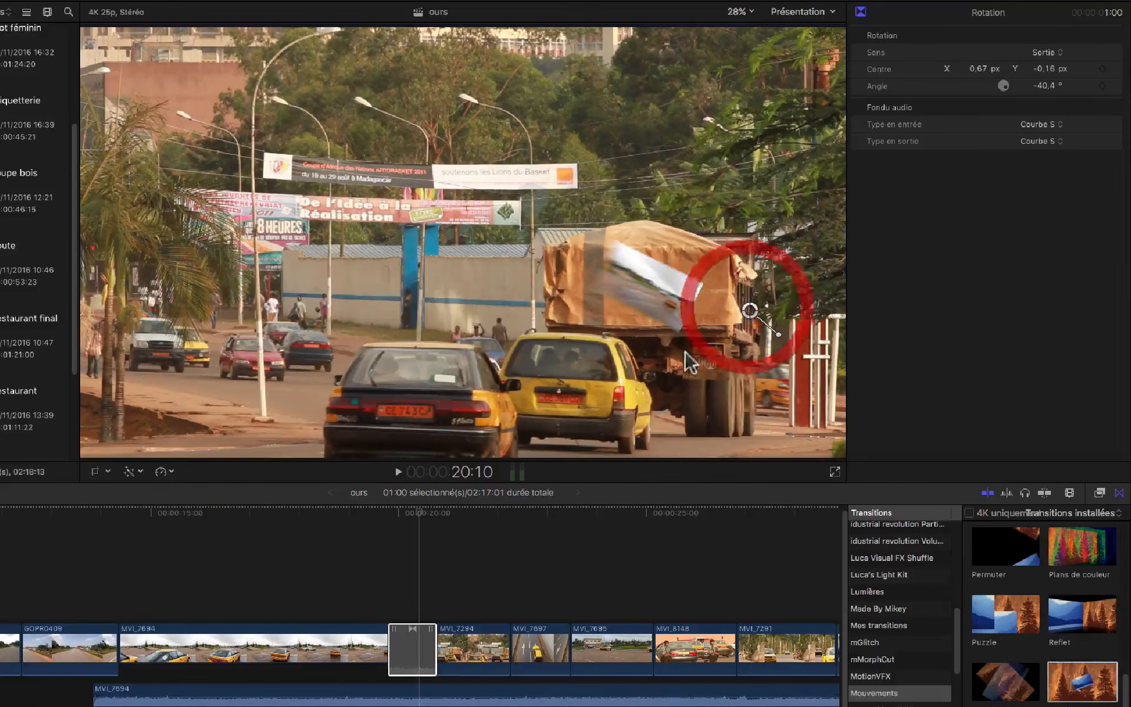
{"action": "left_click_drag", "start_coordinate": [778, 334], "coordinate": [739, 357]}
{"action": "key", "text": "space"}
{"action": "key", "text": "space"}
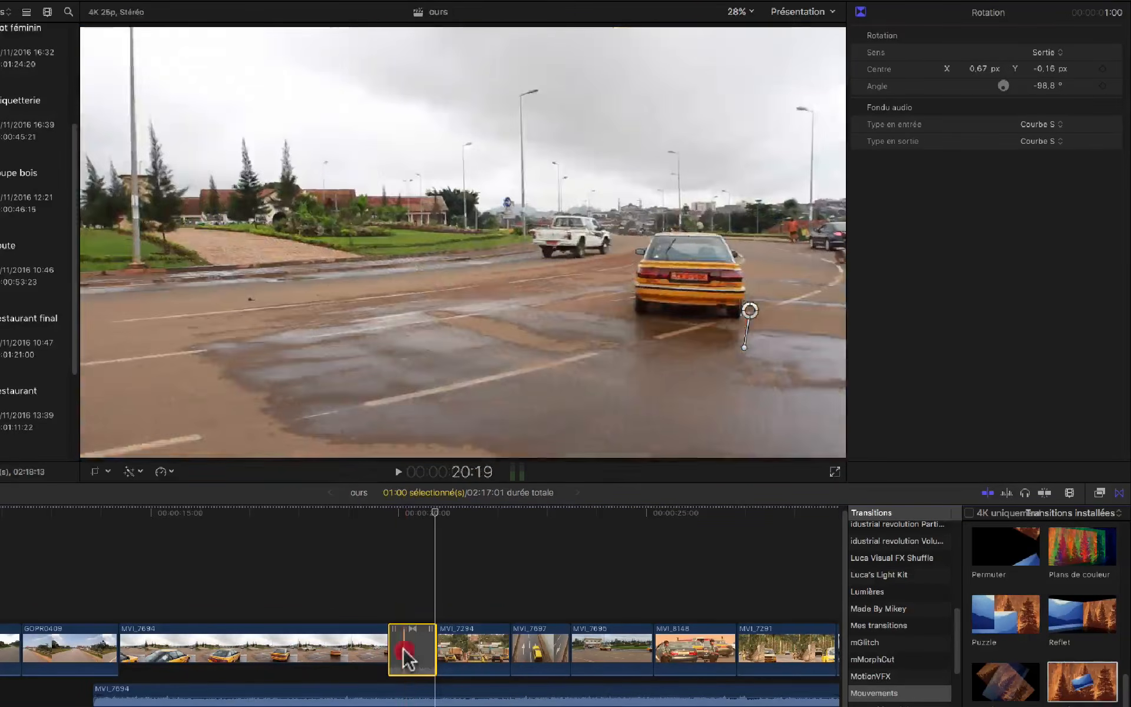
Step: Delete the Rotation transition between MVI_7694 and MVI_7294 and select the Flux transition in the Dissolutions category
{"action": "left_click", "coordinate": [405, 652]}
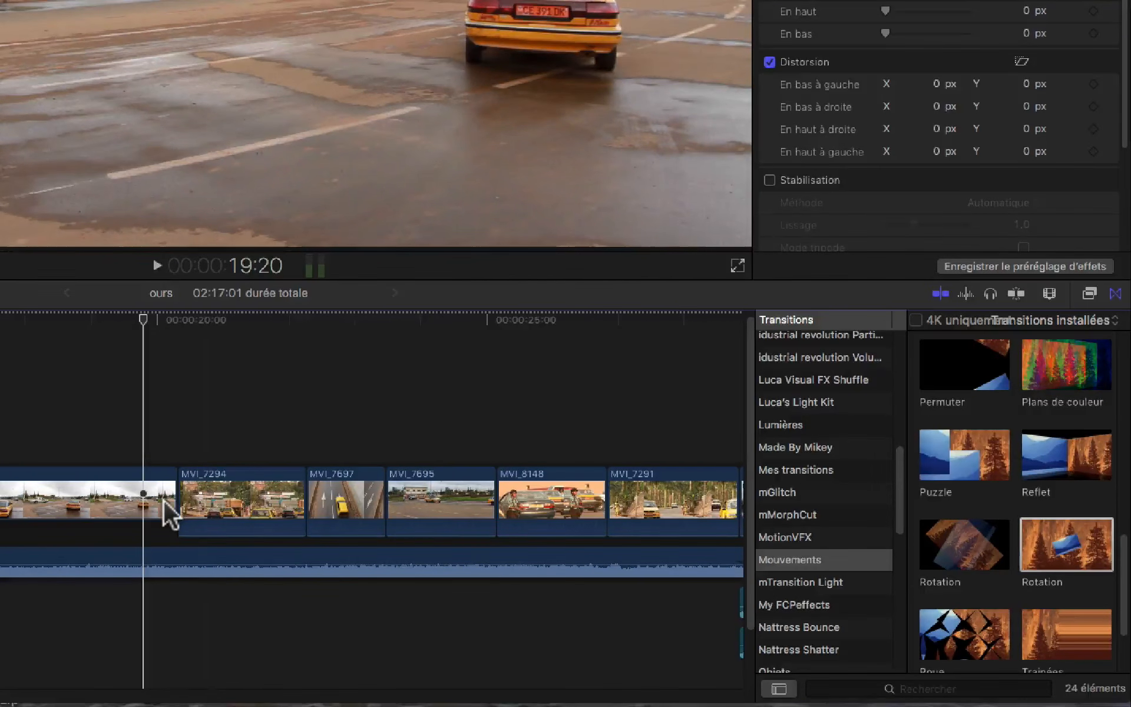
{"action": "scroll", "coordinate": [819, 434], "scroll_direction": "up", "scroll_amount": 10}
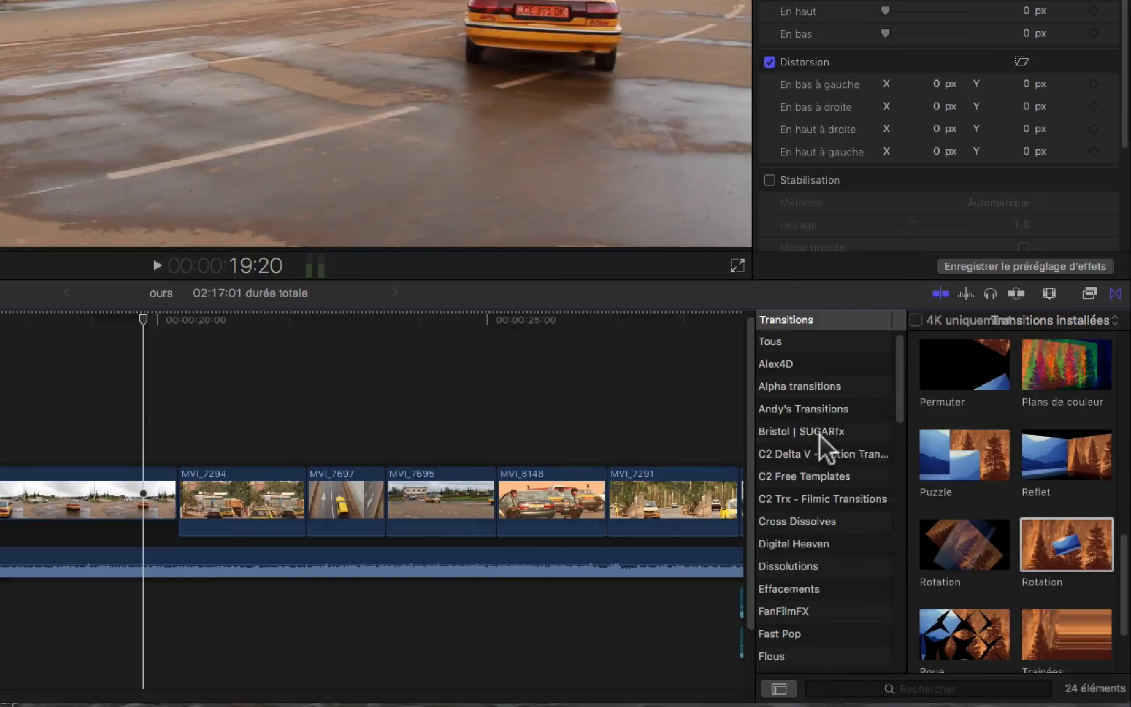
{"action": "left_click", "coordinate": [800, 563]}
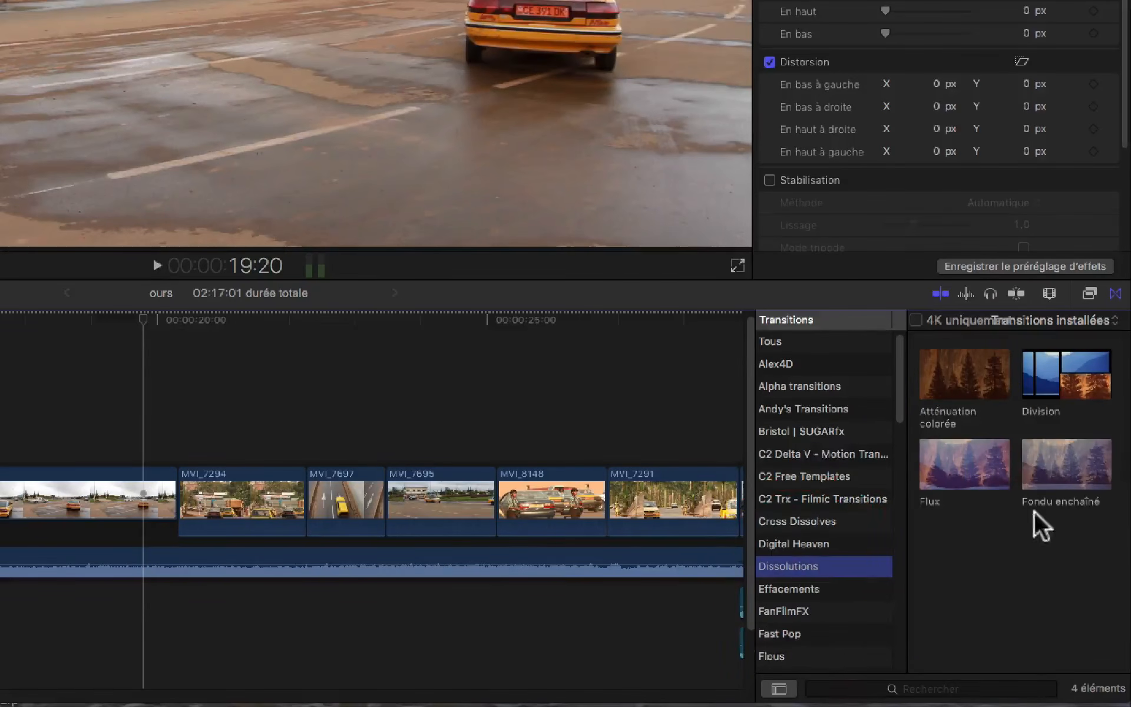
{"action": "left_click", "coordinate": [969, 466]}
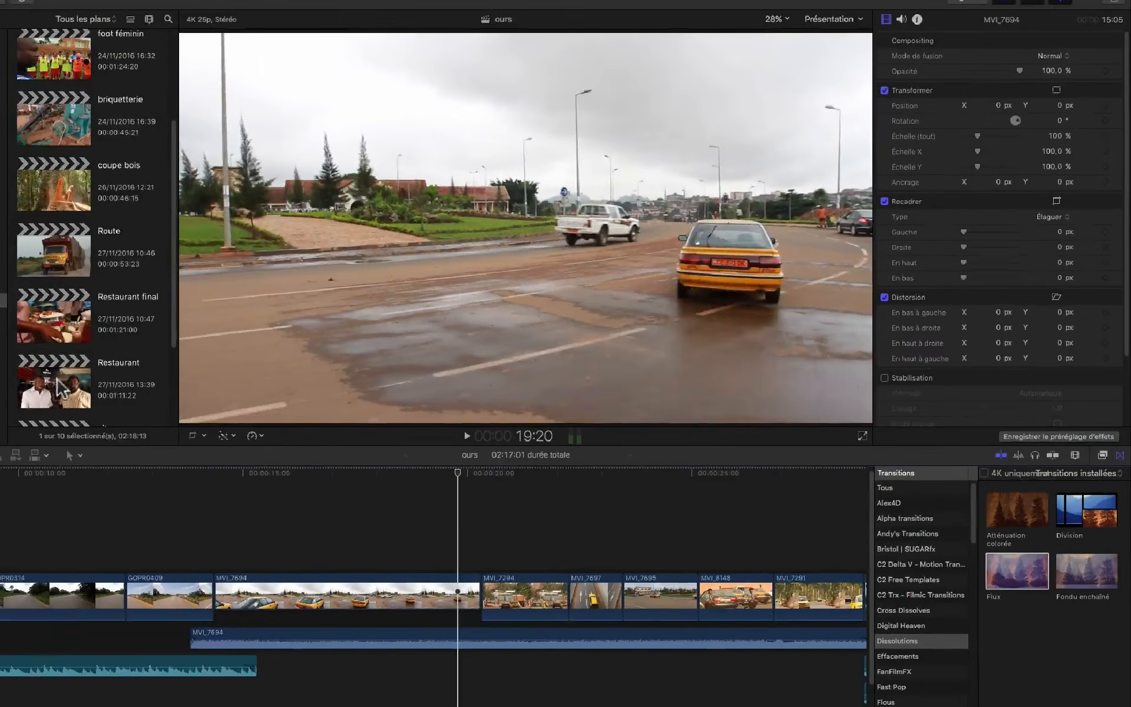
Step: Open the Restaurant project and play back the cut between MVI_7498 and MVI_7499
{"action": "double_click", "coordinate": [62, 389]}
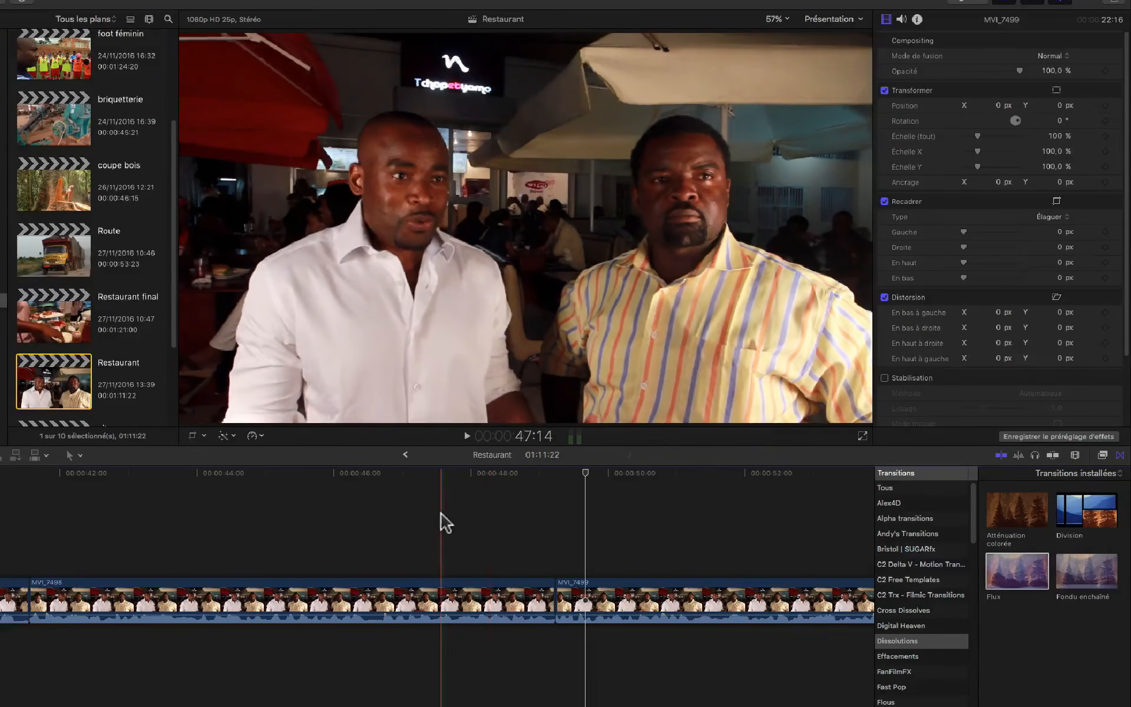
{"action": "key", "text": "space"}
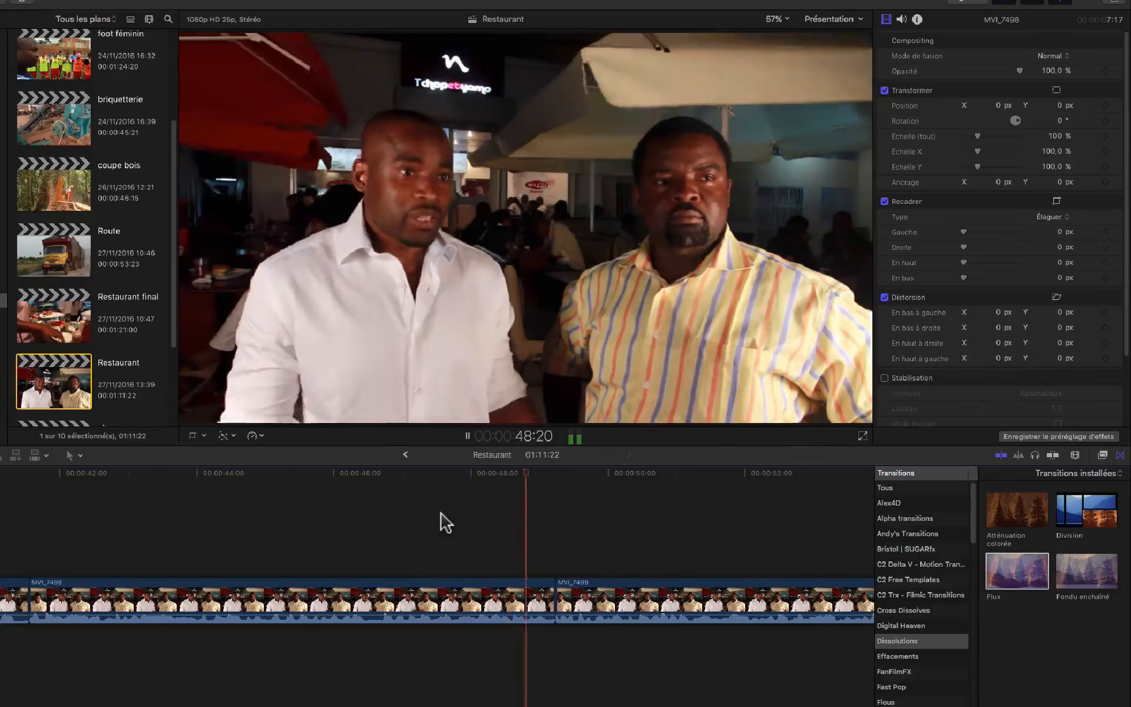
{"action": "key", "text": "space"}
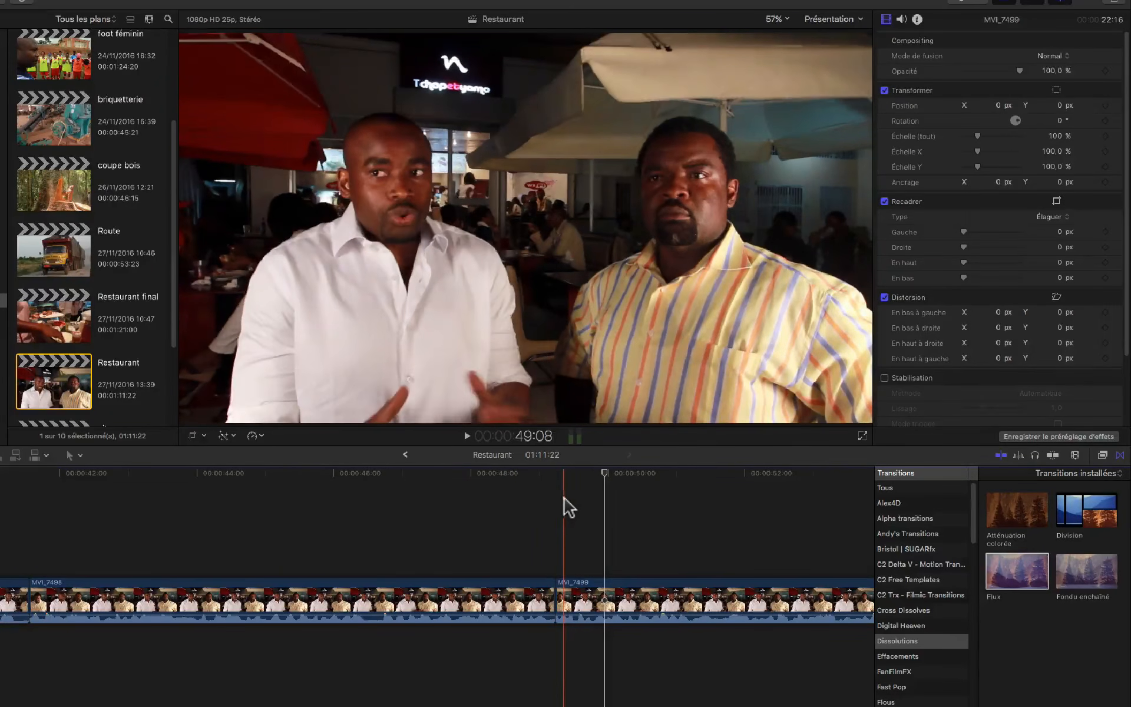
{"action": "key", "text": "space"}
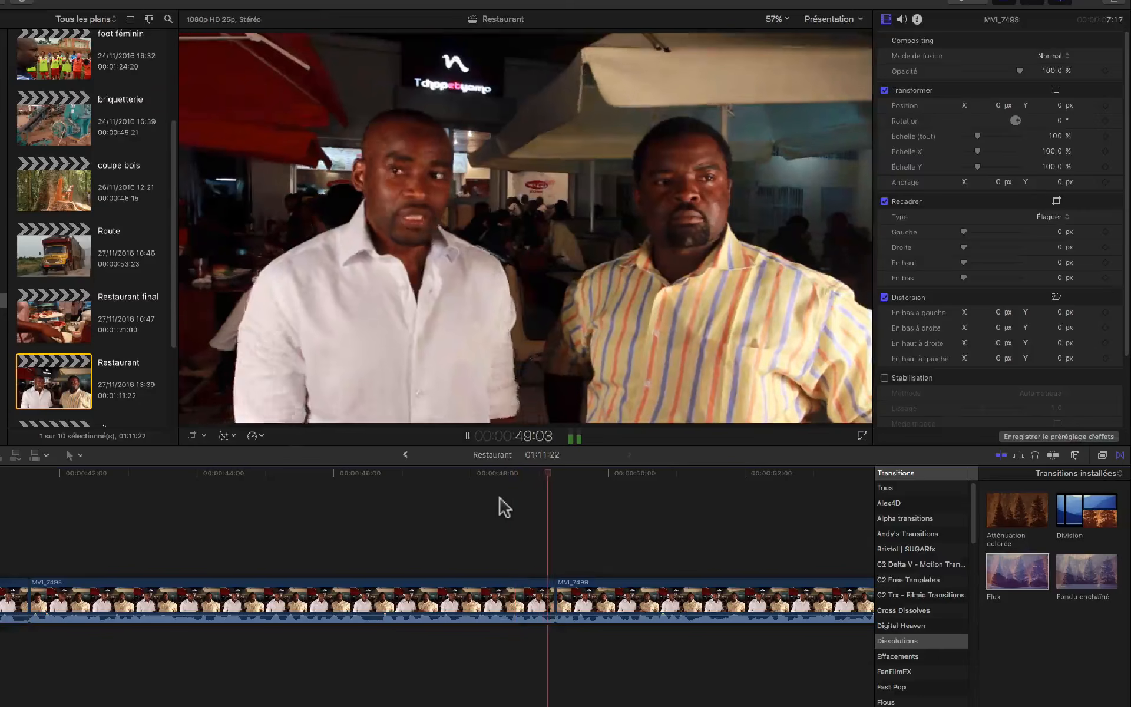
{"action": "key", "text": "space"}
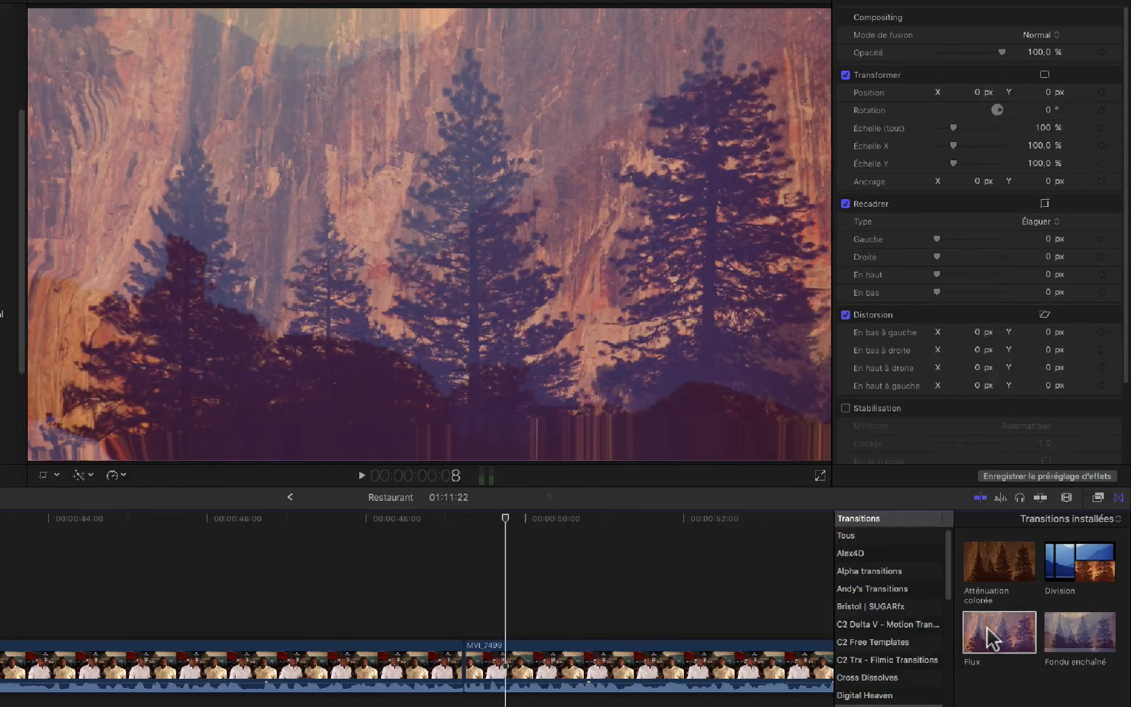
Step: Add the Flux transition at the cut between MVI_7498 and MVI_7499 and play it back repeatedly
{"action": "left_click_drag", "start_coordinate": [993, 638], "coordinate": [457, 662]}
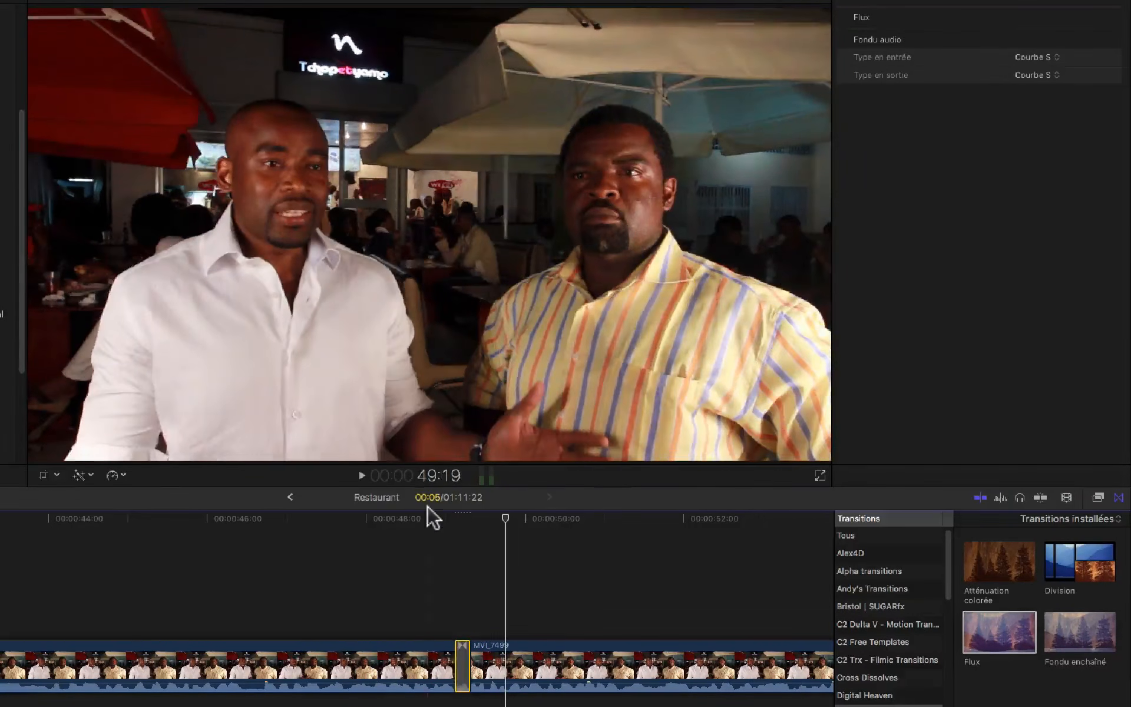
{"action": "key", "text": "space"}
{"action": "key", "text": "space"}
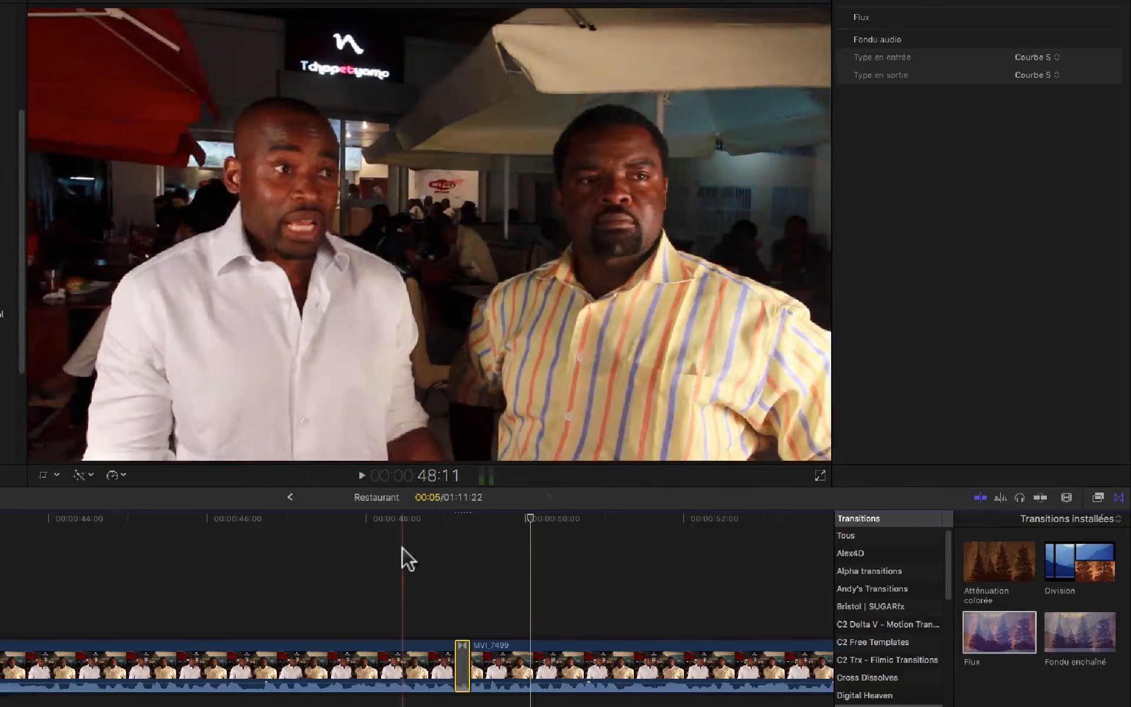
{"action": "key", "text": "space"}
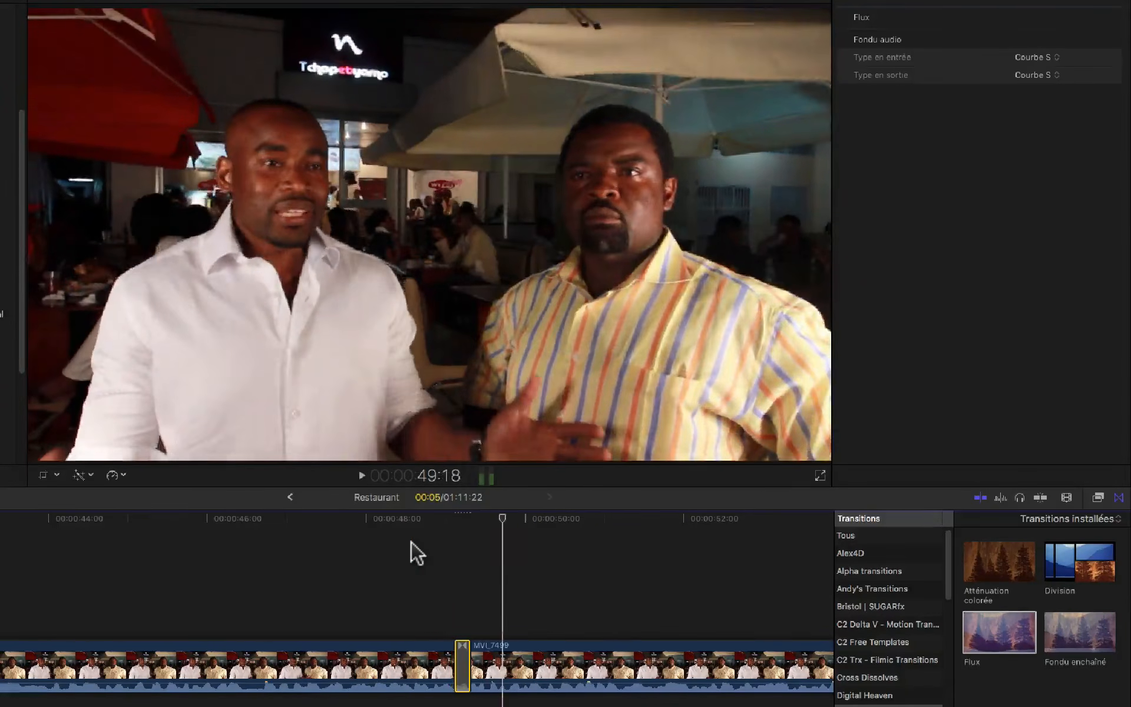
{"action": "key", "text": "space"}
{"action": "key", "text": "space"}
{"action": "key", "text": "space"}
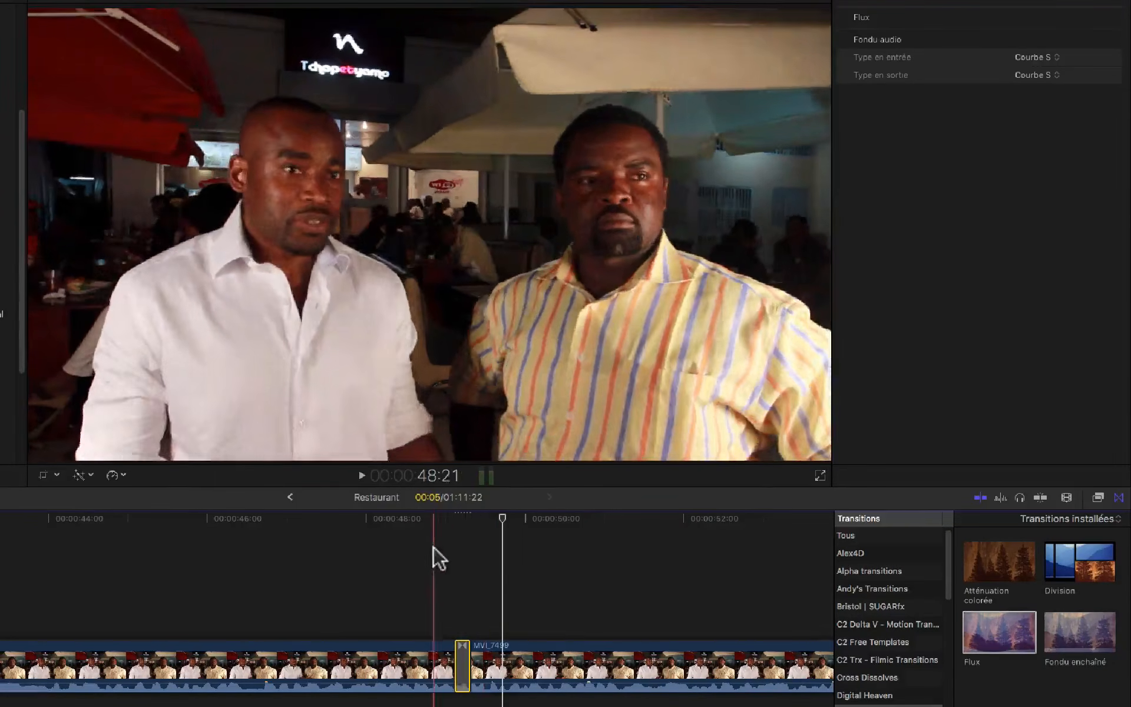
Step: Delete the Flux transition at the start of MVI_7499 and play back the bare cut for comparison
{"action": "left_click", "coordinate": [460, 671]}
{"action": "key", "text": "Delete"}
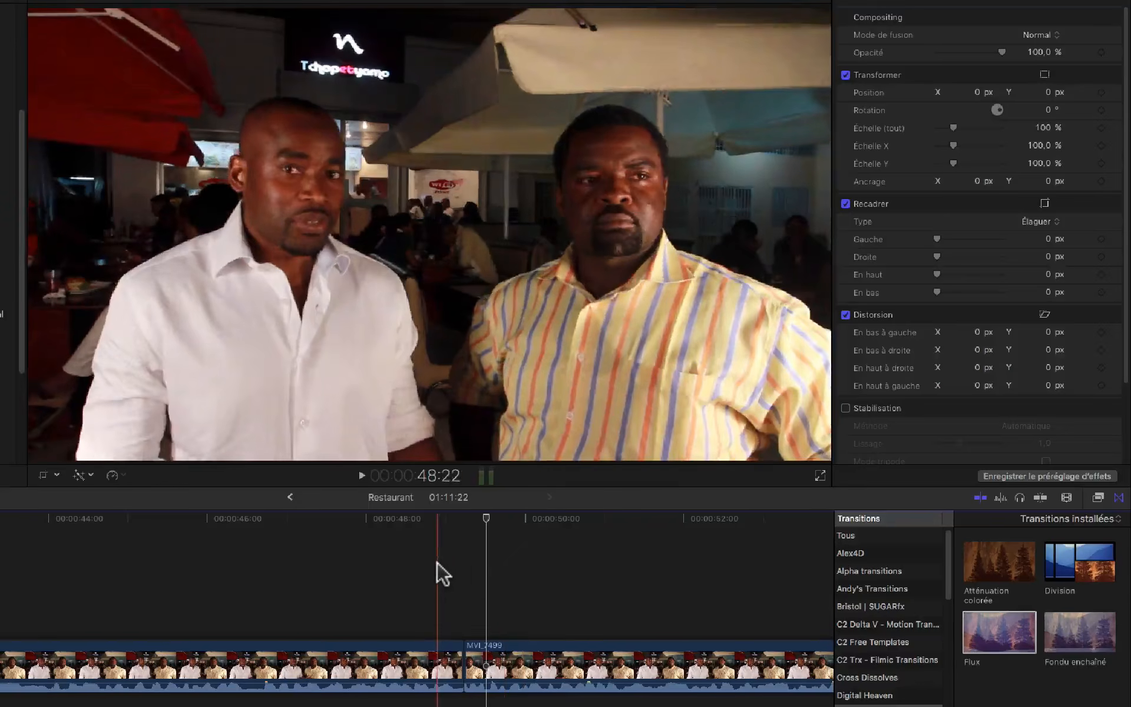
{"action": "key", "text": "space"}
{"action": "key", "text": "space"}
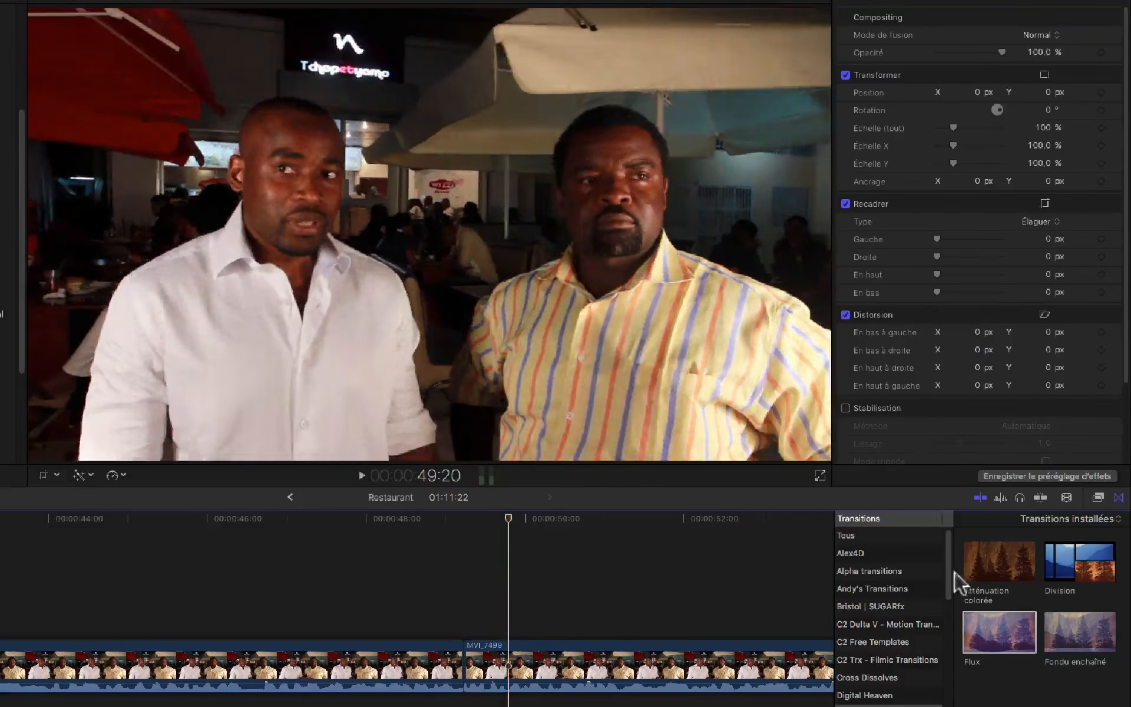
Step: Apply the Flux transition again at the cut between MVI_7498 and MVI_7499 and review the playback
{"action": "left_click_drag", "start_coordinate": [991, 650], "coordinate": [476, 664]}
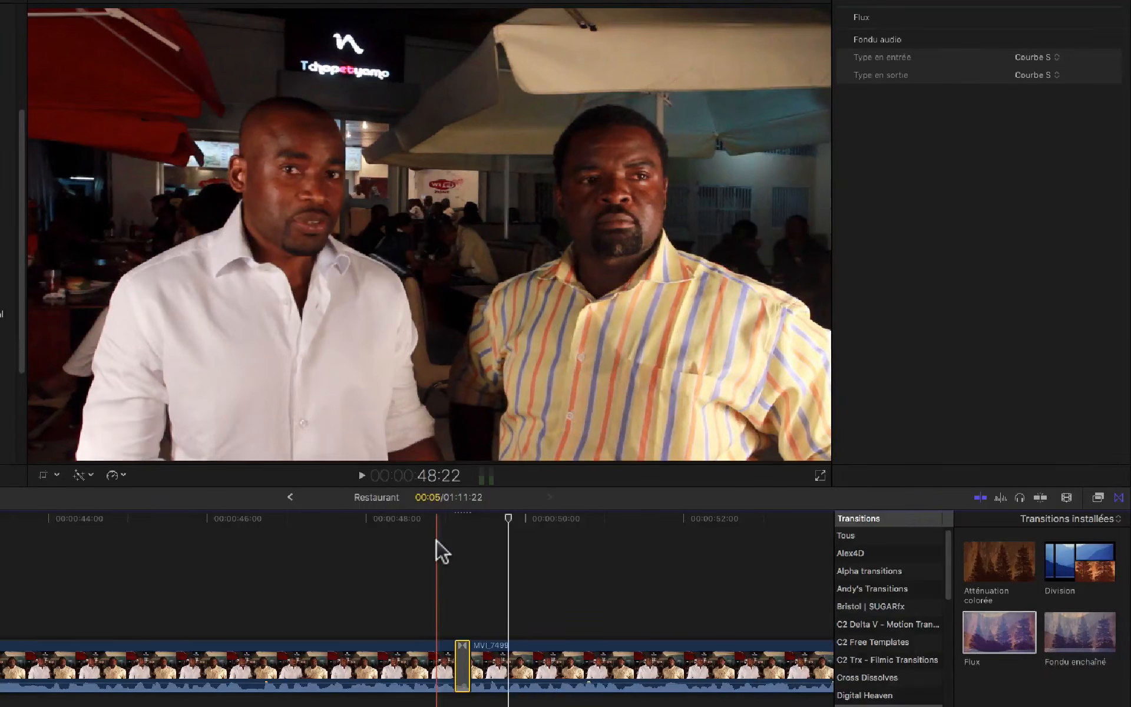
{"action": "key", "text": "space"}
{"action": "key", "text": "space"}
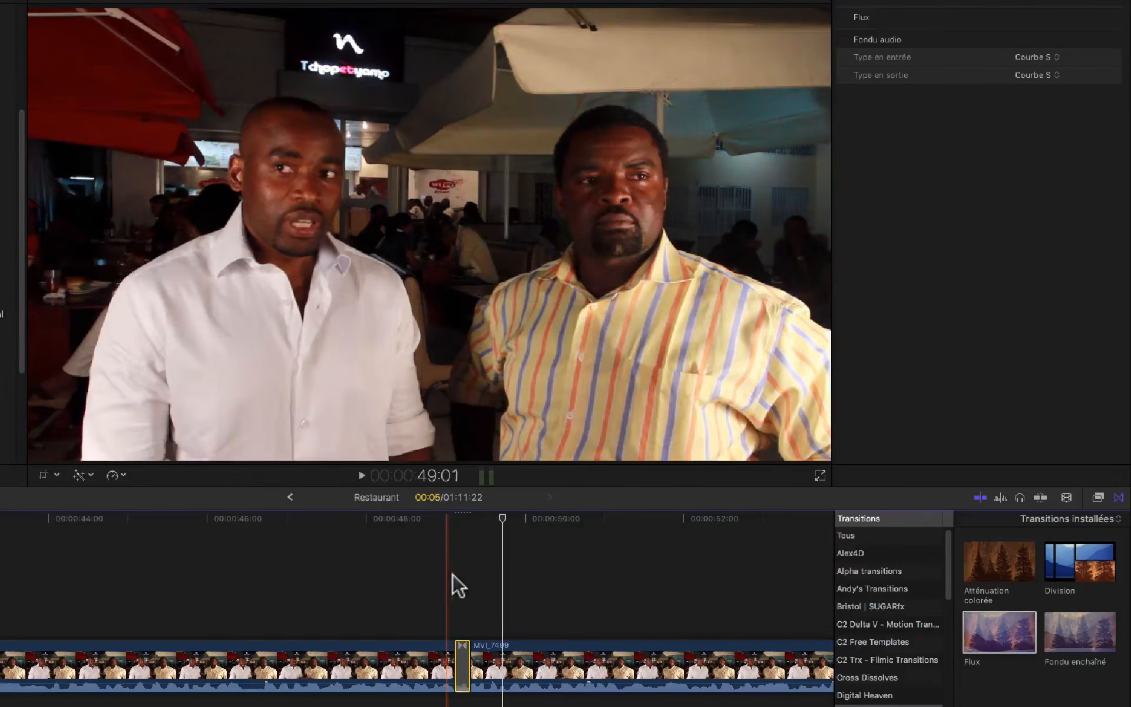
Step: Set the Flux transition's audio fade Type en entrée and Type en sortie to +3 dB and play back the cut
{"action": "left_click", "coordinate": [1040, 57]}
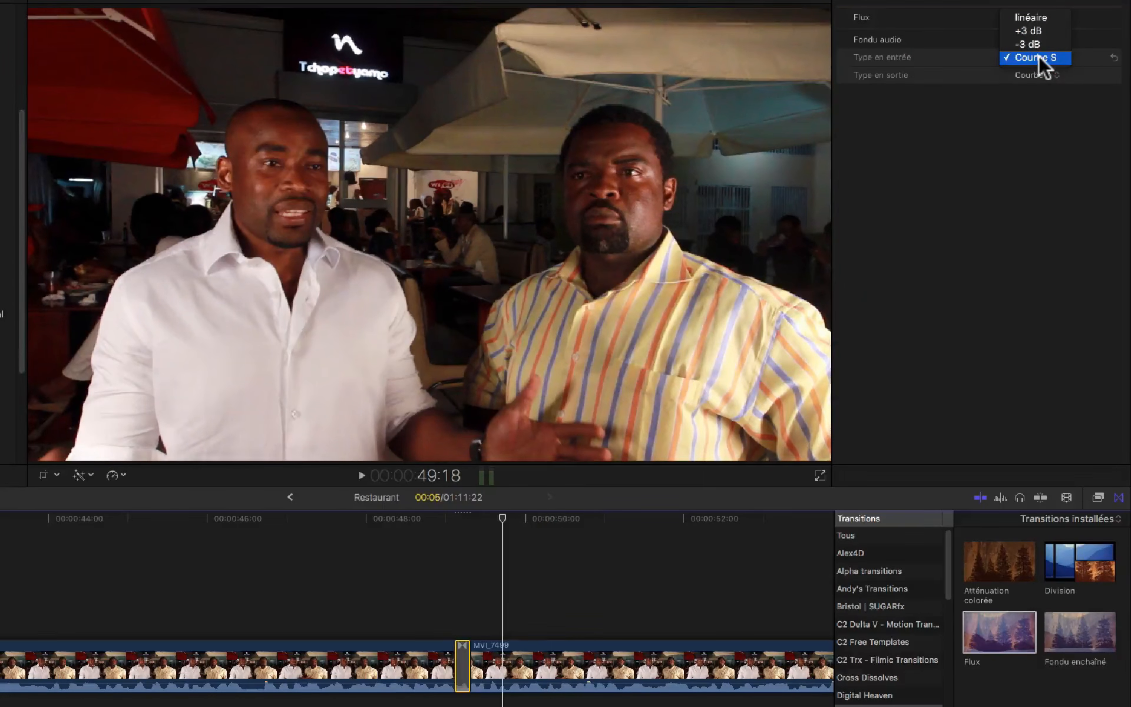
{"action": "left_click", "coordinate": [1035, 32]}
{"action": "left_click", "coordinate": [1041, 77]}
{"action": "left_click", "coordinate": [1031, 47]}
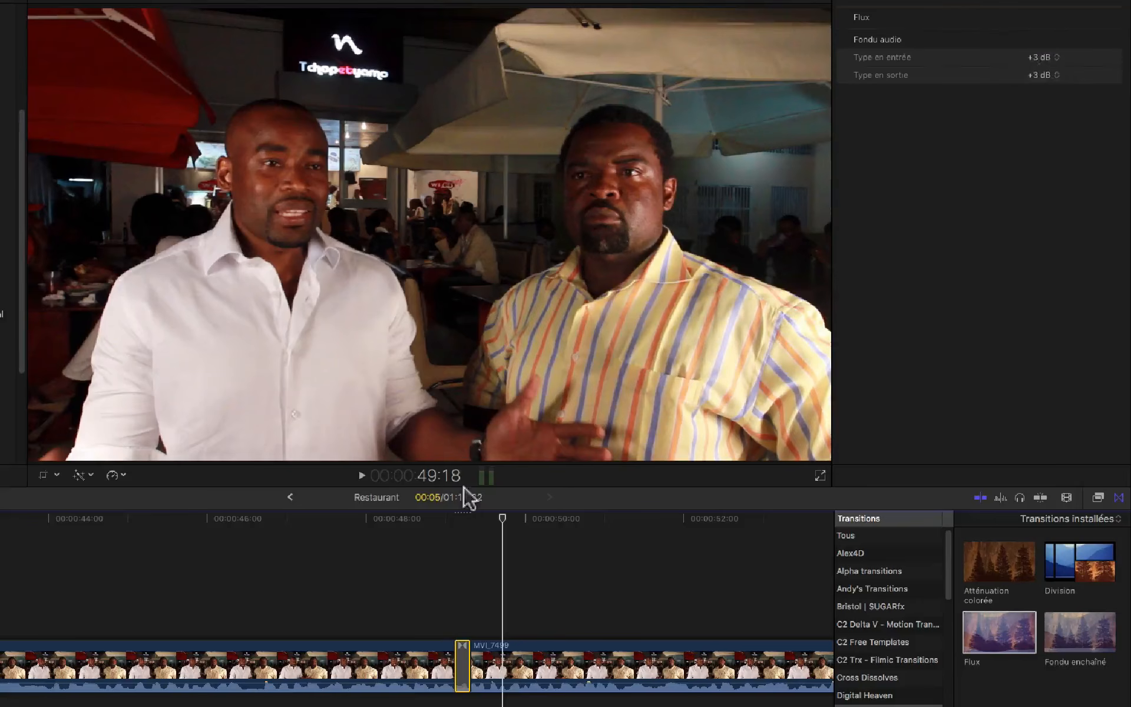
{"action": "key", "text": "space"}
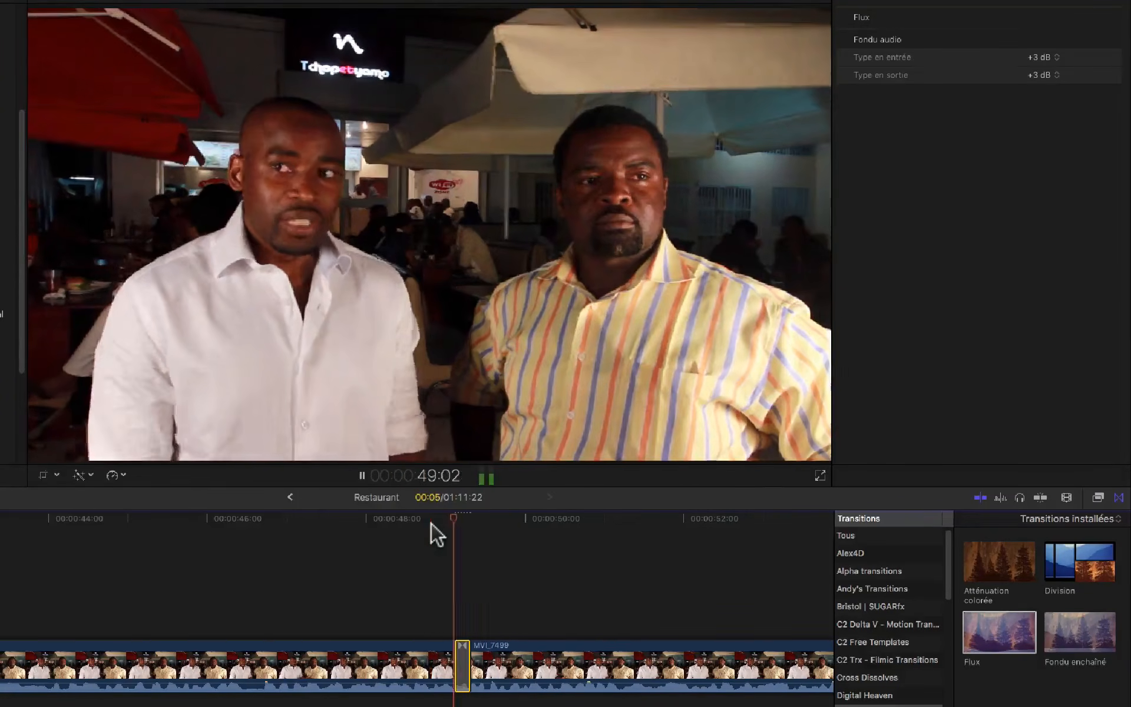
{"action": "key", "text": "space"}
Step: Set the Flux transition's audio fade Type en sortie and Type en entrée to Courbe S, playing back the cut after each change
{"action": "left_click", "coordinate": [1040, 76]}
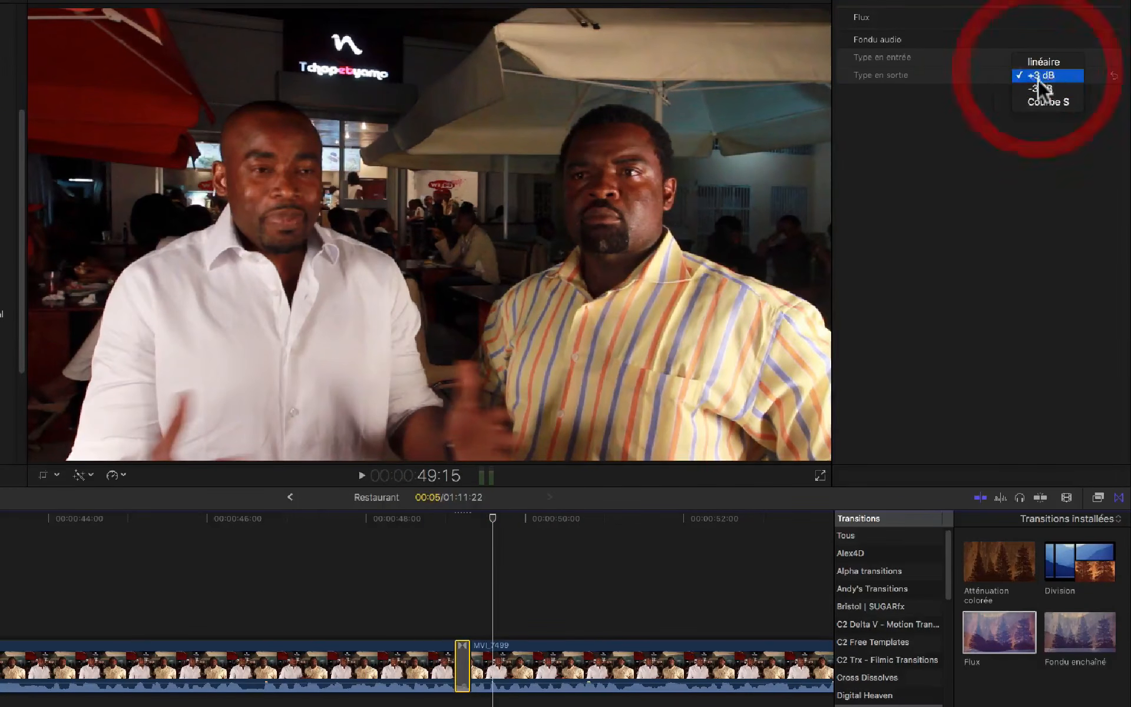
{"action": "left_click", "coordinate": [1039, 103]}
{"action": "key", "text": "space"}
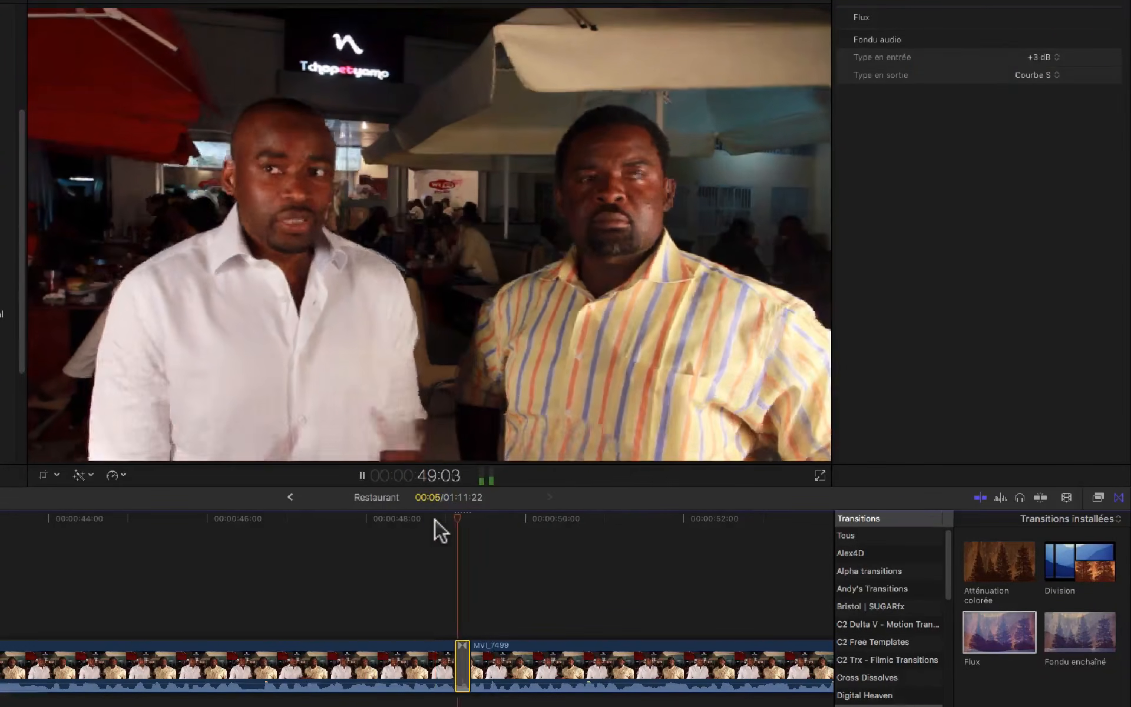
{"action": "key", "text": "space"}
{"action": "left_click", "coordinate": [1043, 57]}
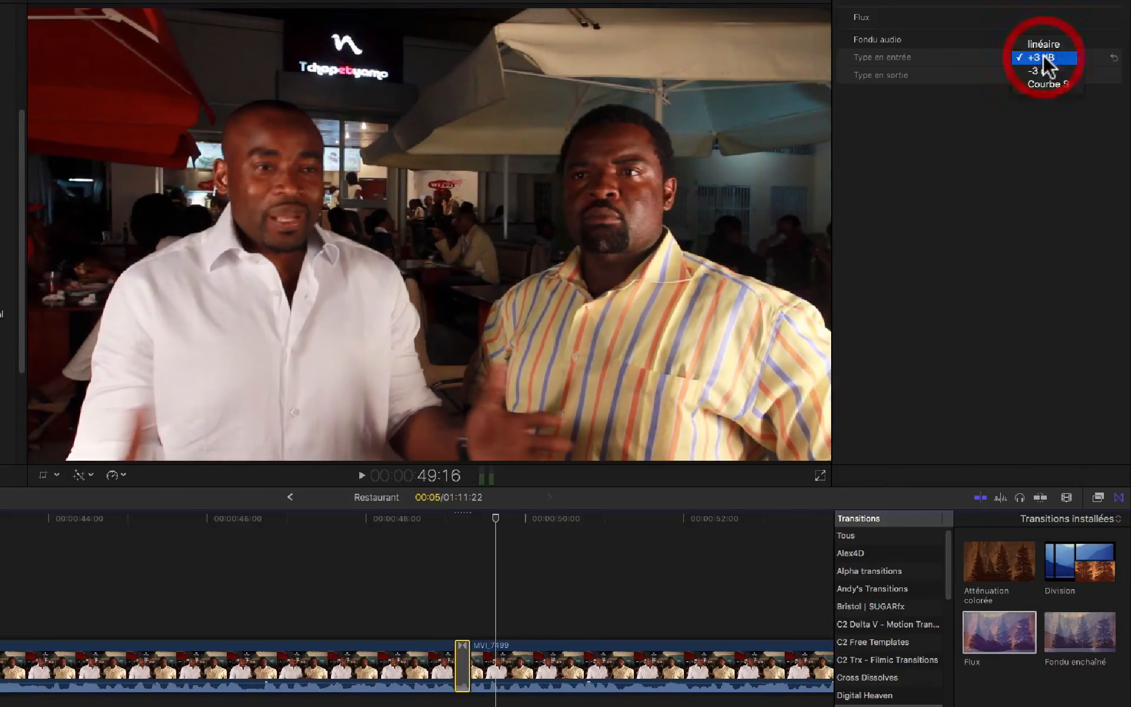
{"action": "left_click", "coordinate": [1045, 85]}
{"action": "key", "text": "space"}
{"action": "key", "text": "space"}
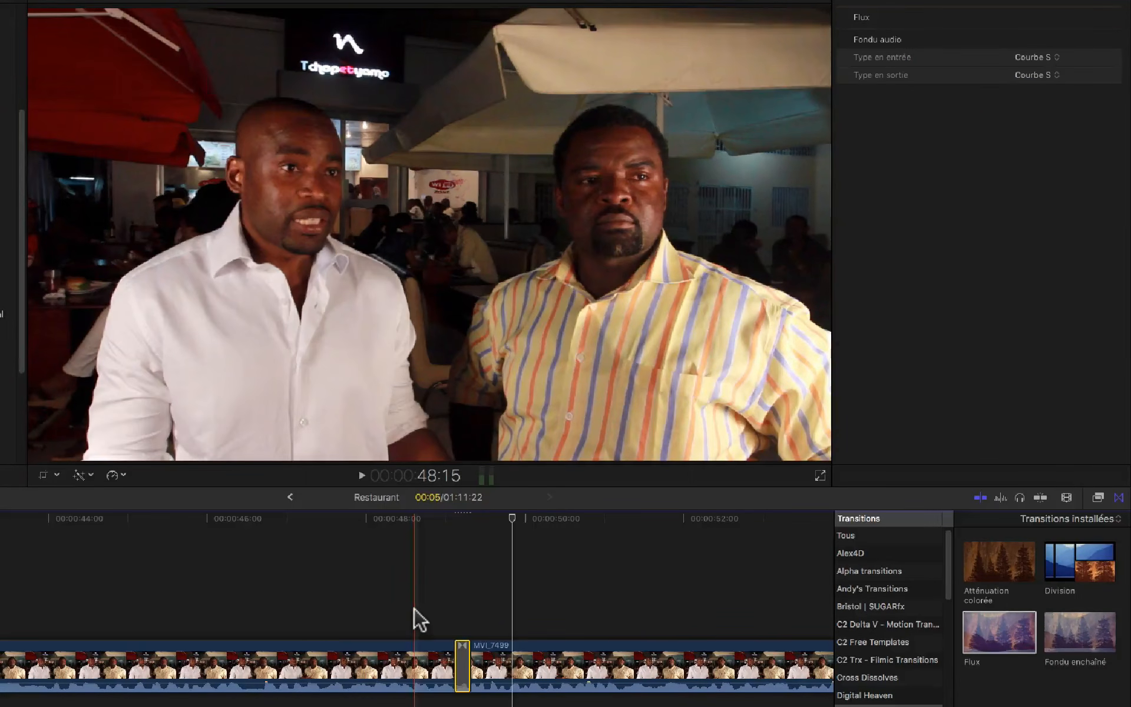